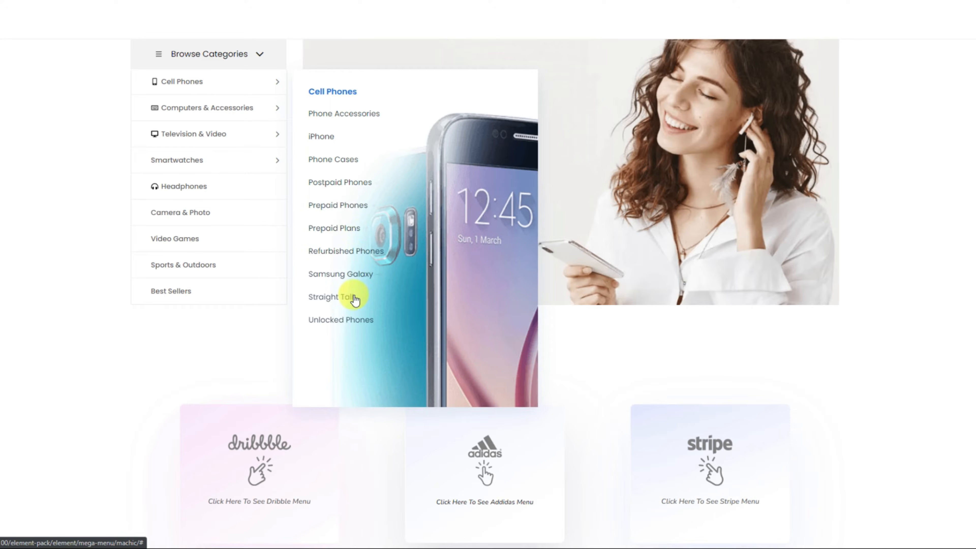
Step: Examine the Machic demo's vertical mega menus for Computers & Accessories, Television & Video and Smartwatches
mouse_move(279, 106)
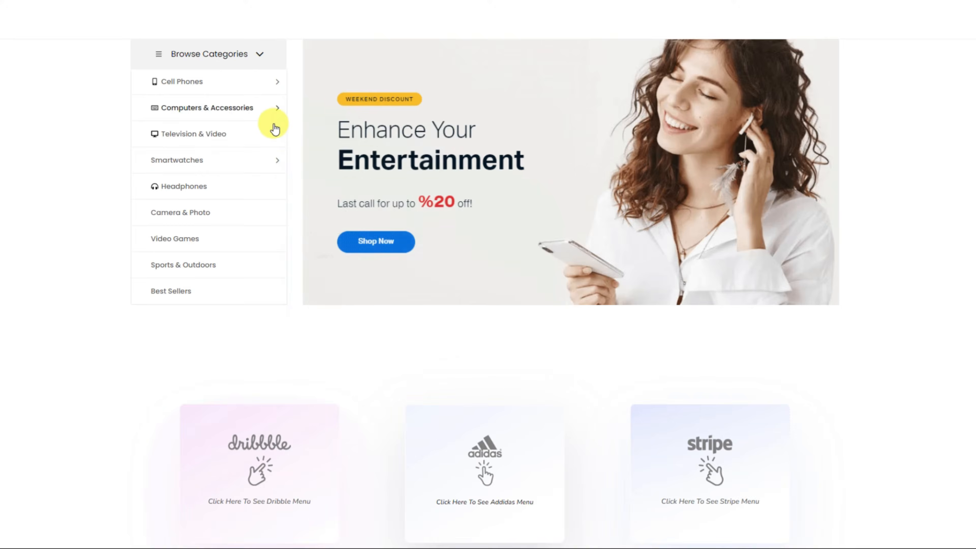
mouse_move(279, 134)
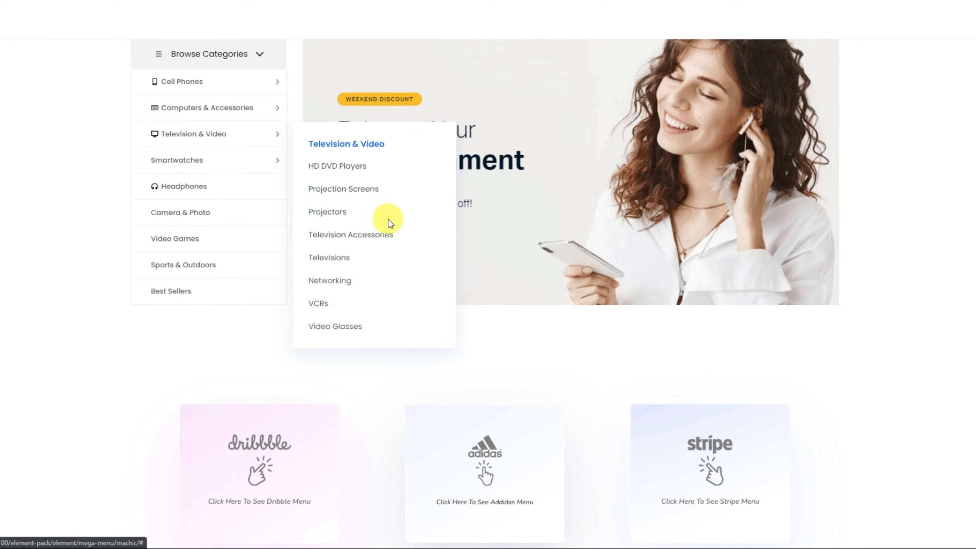
mouse_move(276, 163)
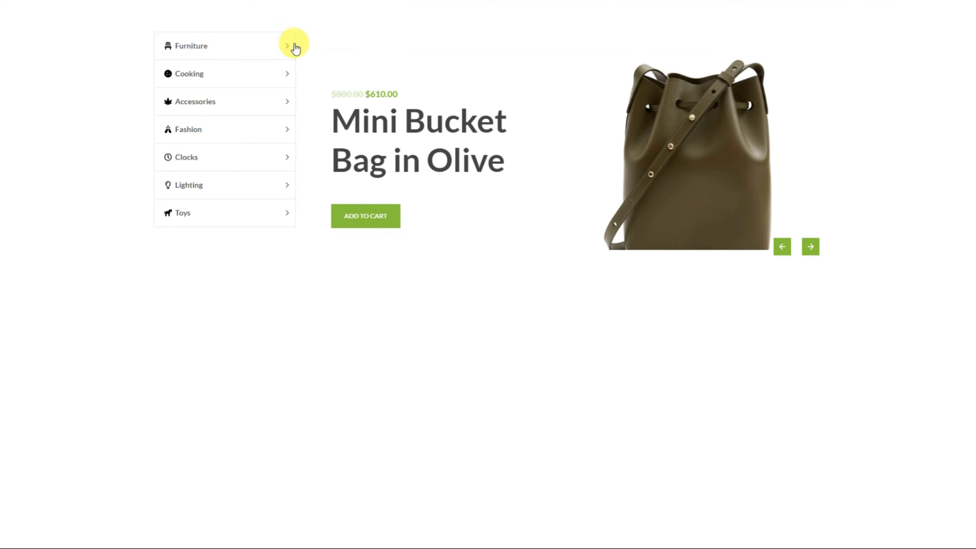
Step: Examine each category's flyout in the WooCommerce vertical menu demo, from Furniture through Toys
mouse_move(290, 48)
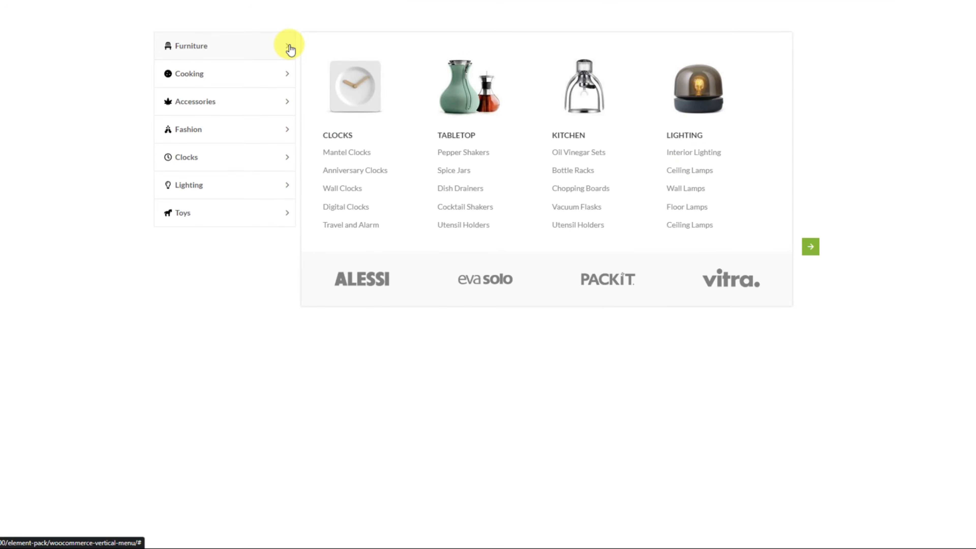
mouse_move(289, 78)
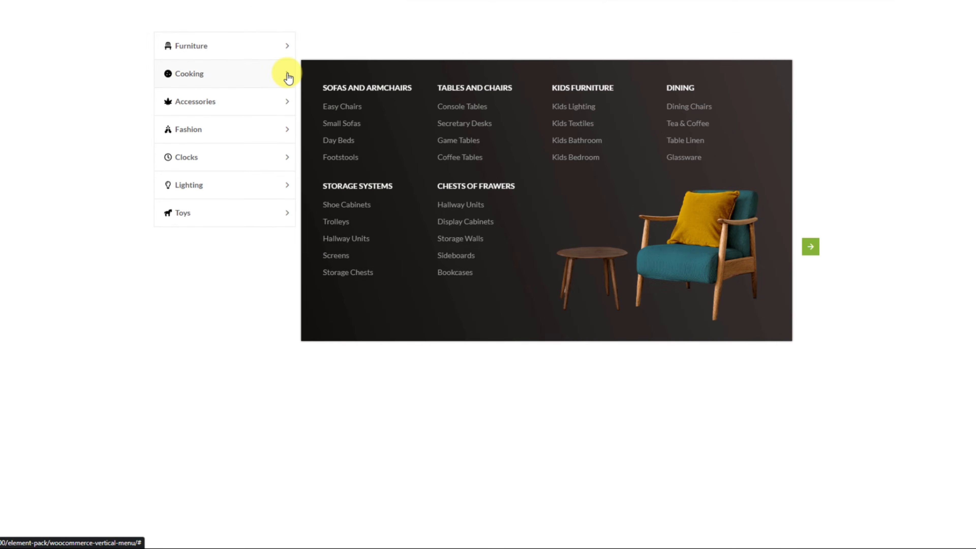
mouse_move(289, 107)
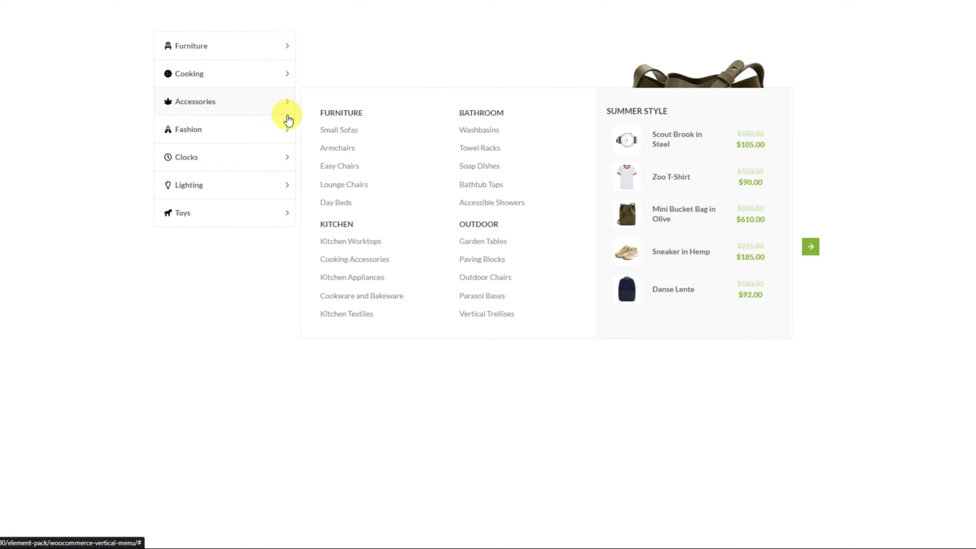
mouse_move(288, 135)
mouse_move(293, 165)
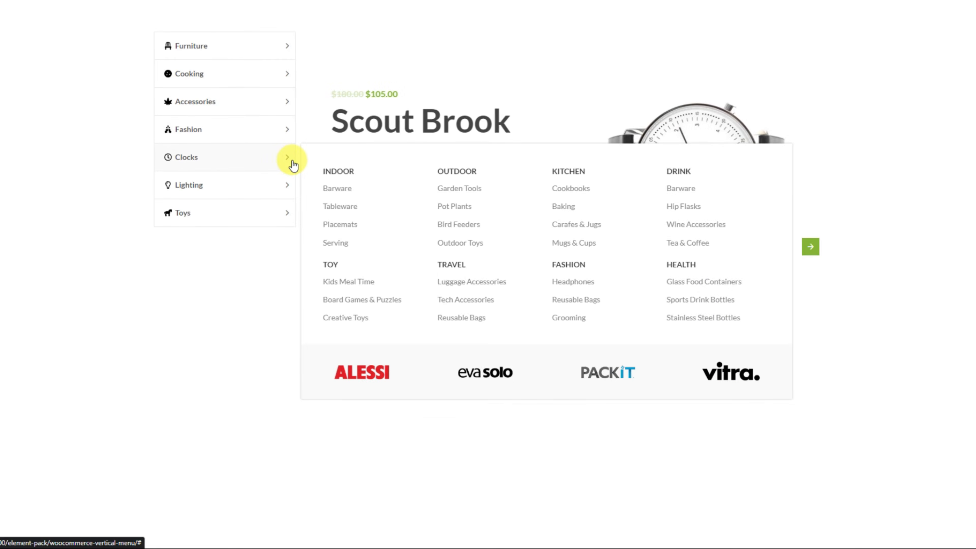
mouse_move(286, 197)
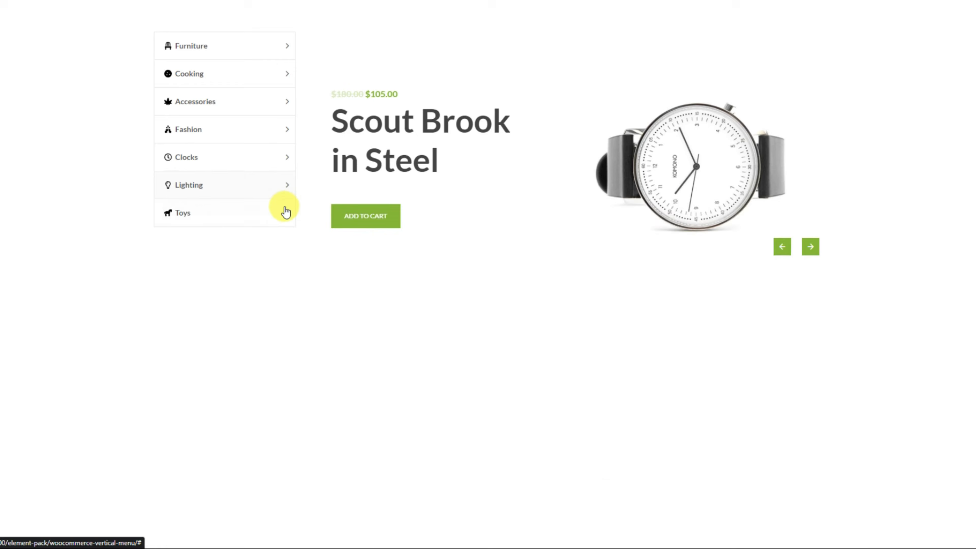
mouse_move(285, 225)
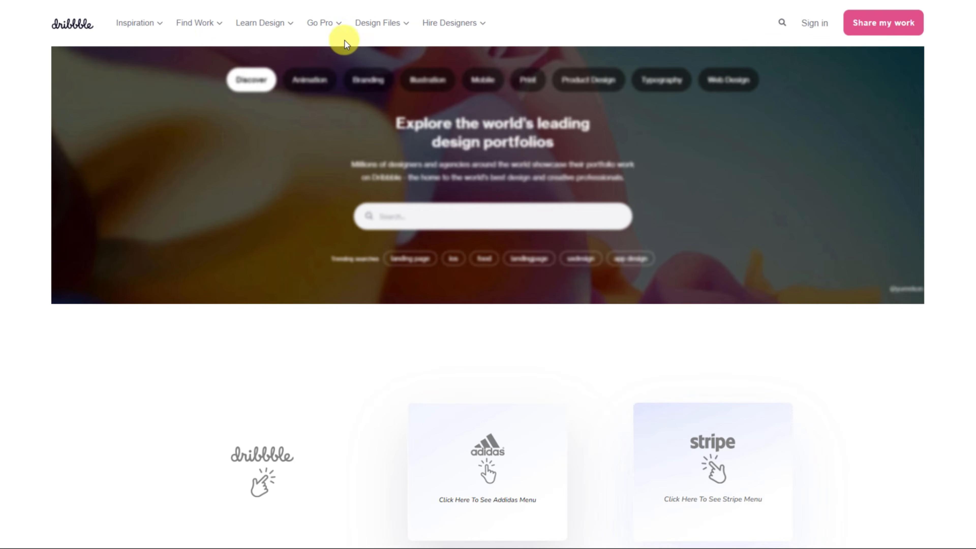
Step: Examine the Dribbble demo's dropdowns, from Inspiration through Hire Designers
left_click(156, 24)
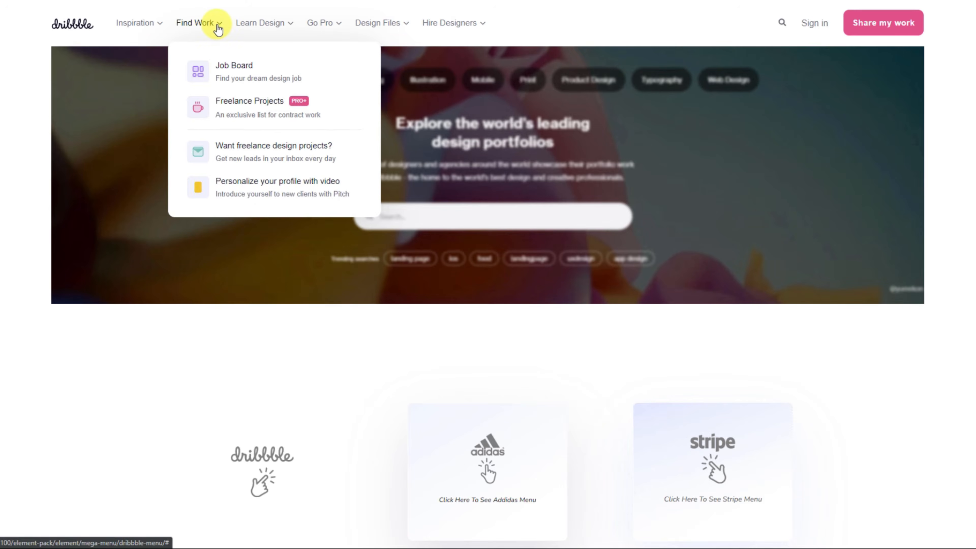
mouse_move(286, 30)
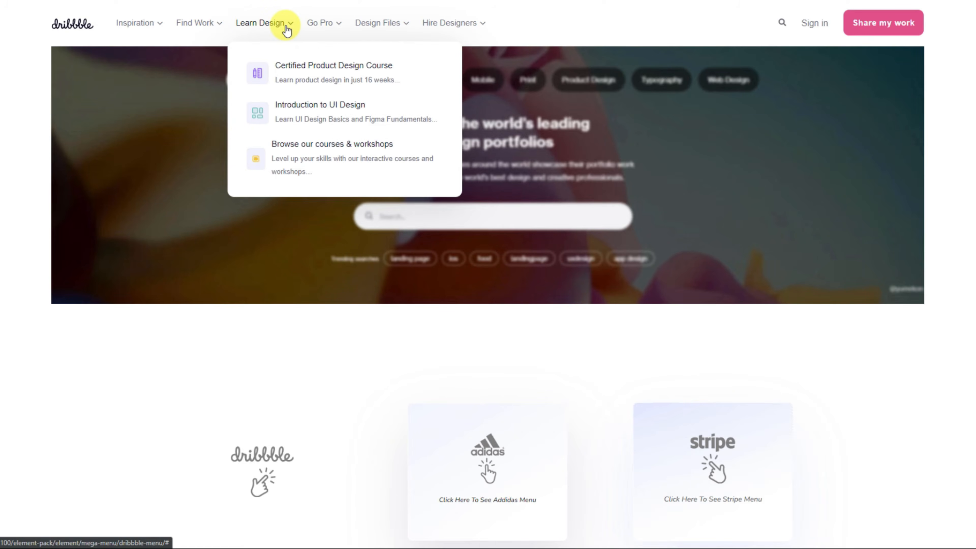
mouse_move(326, 28)
mouse_move(399, 29)
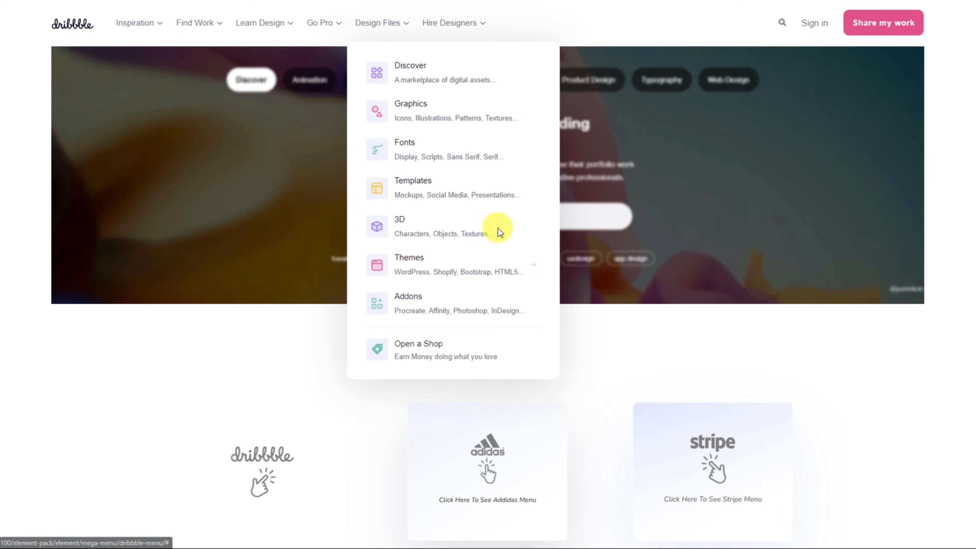
mouse_move(480, 27)
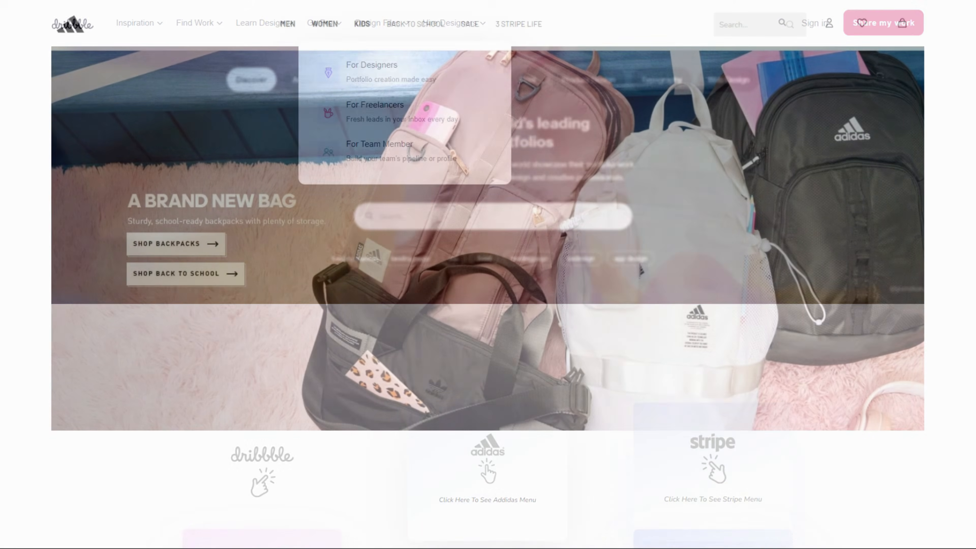
Step: Examine the Adidas demo's Men and Women mega menus and the Stripe demo's Products, Solutions, Developers and Resources menus
mouse_move(286, 26)
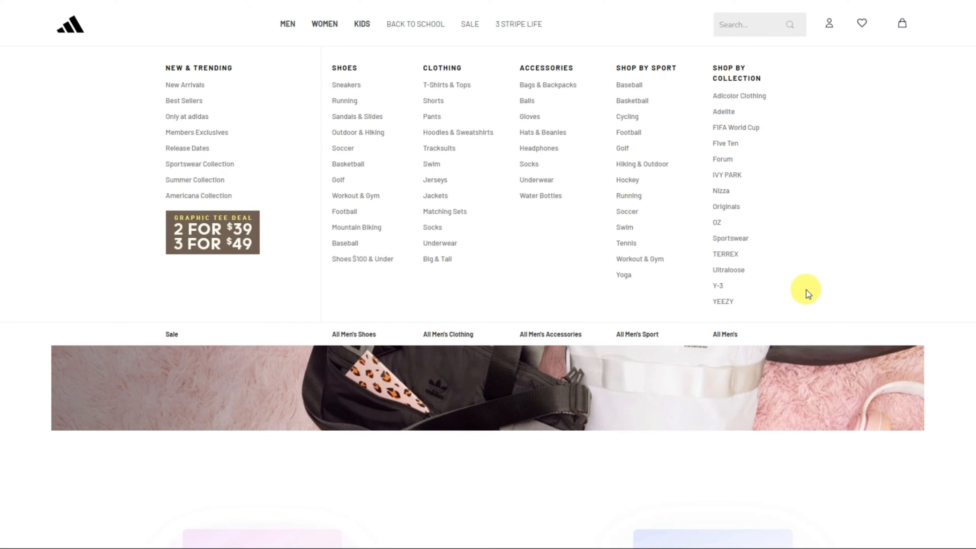
mouse_move(326, 27)
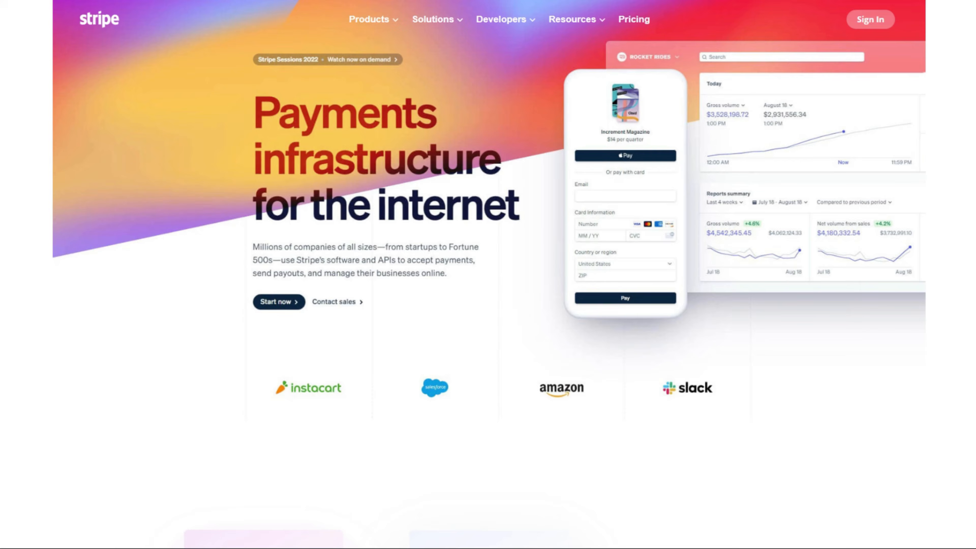
mouse_move(387, 28)
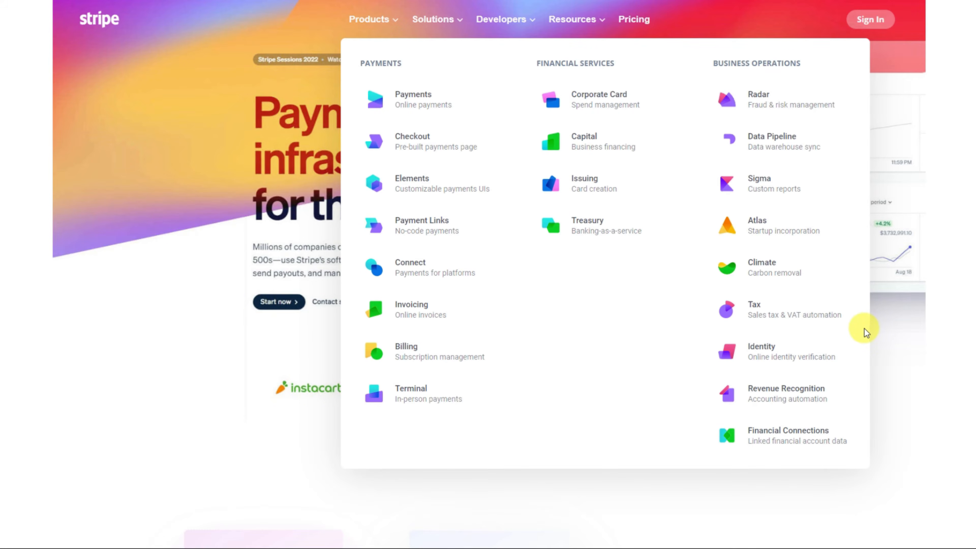
mouse_move(461, 25)
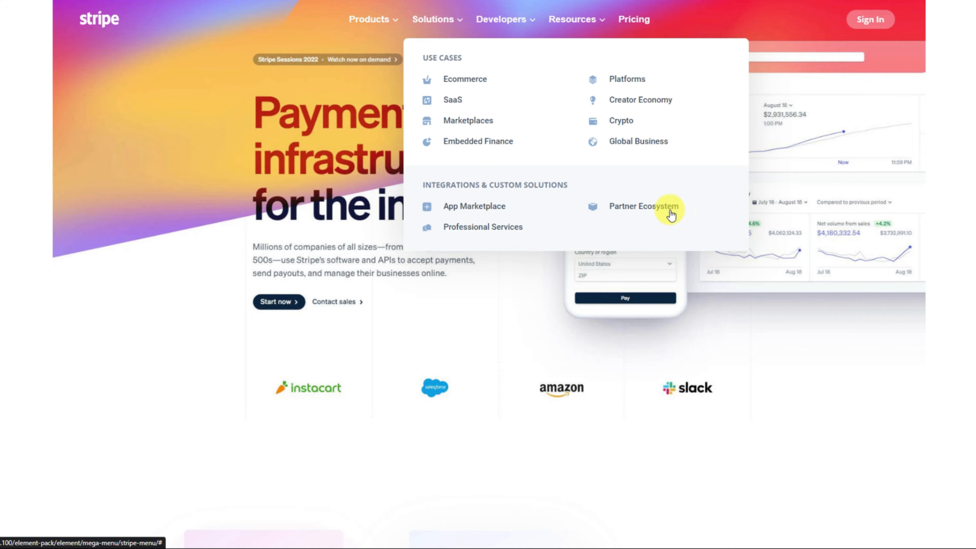
mouse_move(533, 30)
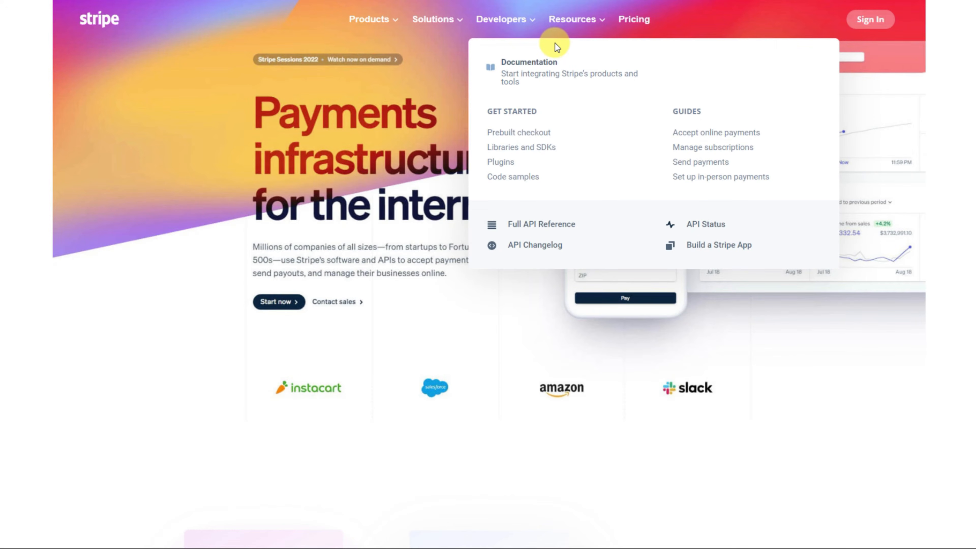
mouse_move(598, 25)
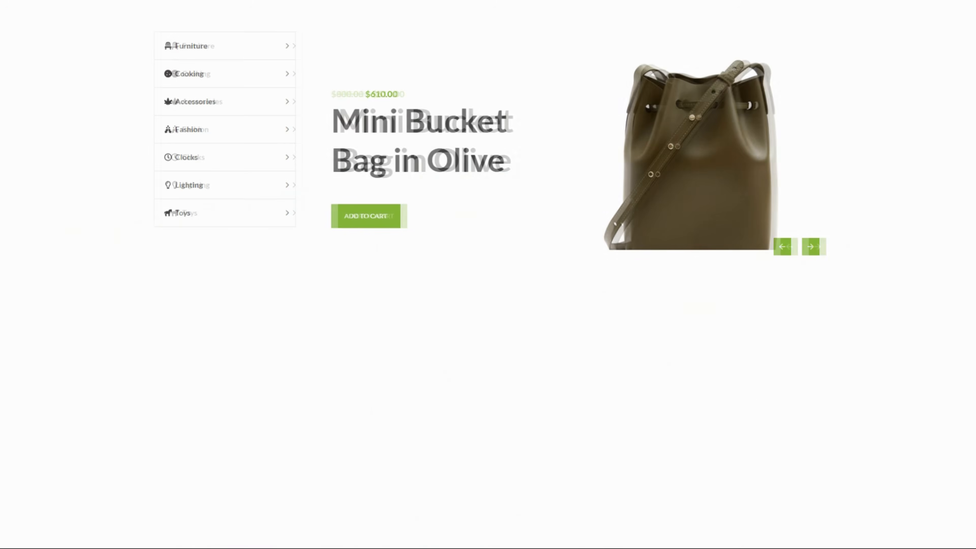
Step: Review the WooCommerce vertical menu's layouts again for all seven categories, Furniture to Toys
mouse_move(290, 48)
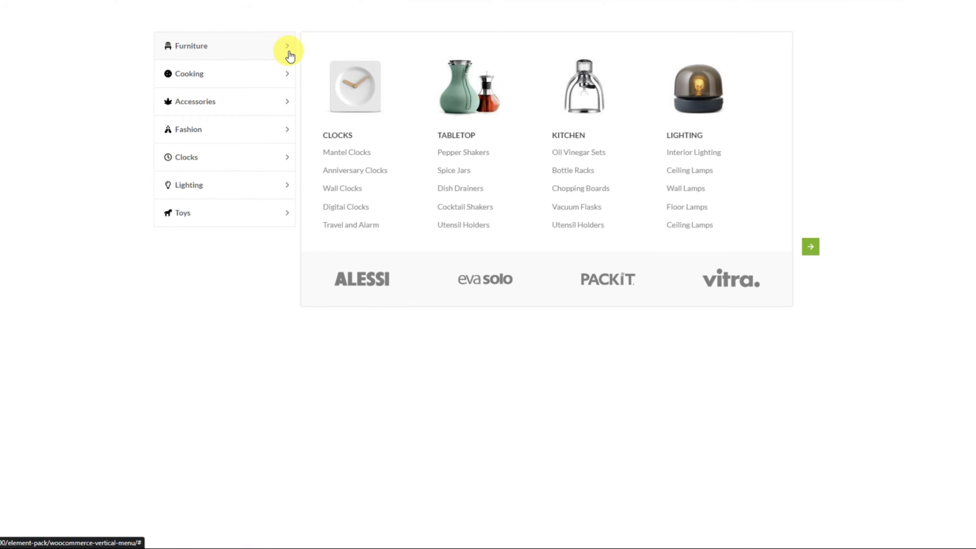
mouse_move(288, 78)
mouse_move(288, 106)
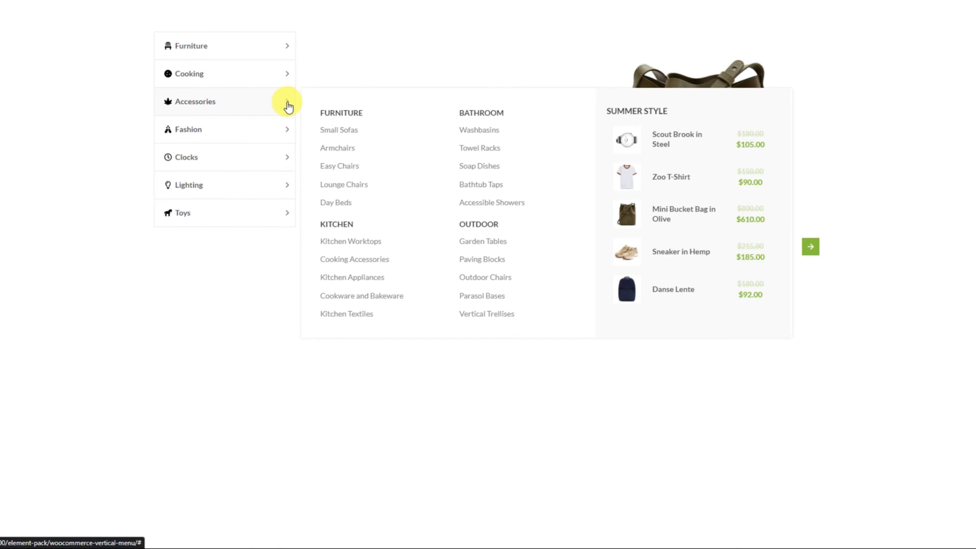
mouse_move(288, 135)
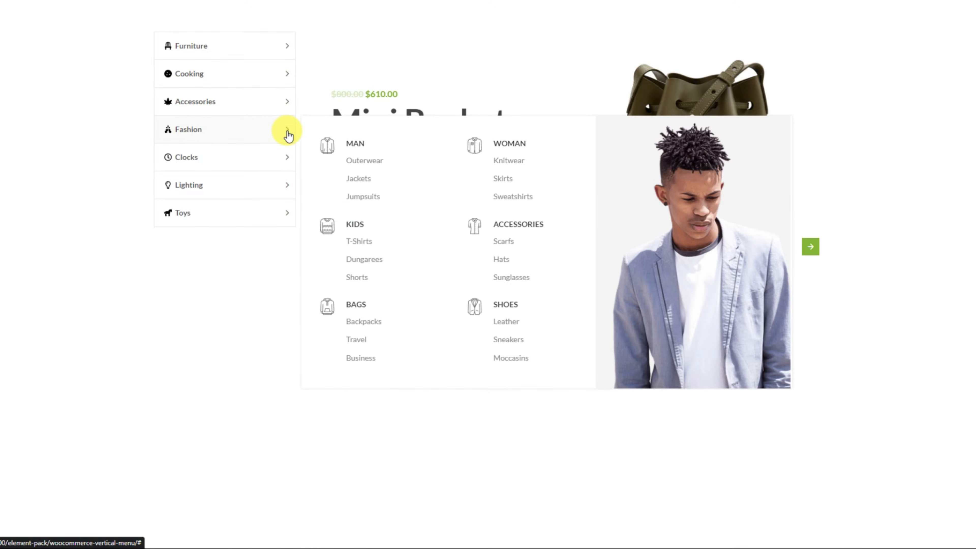
mouse_move(293, 165)
mouse_move(286, 196)
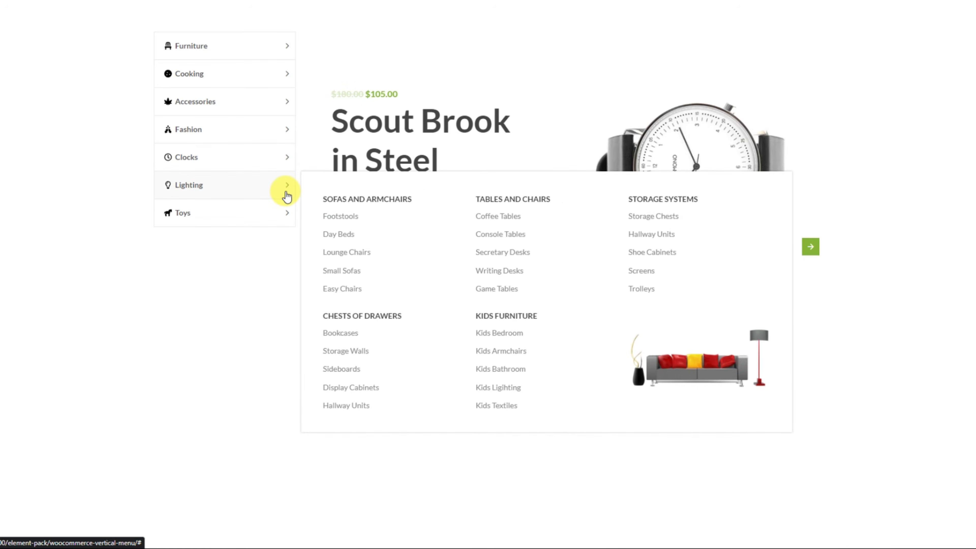
mouse_move(285, 225)
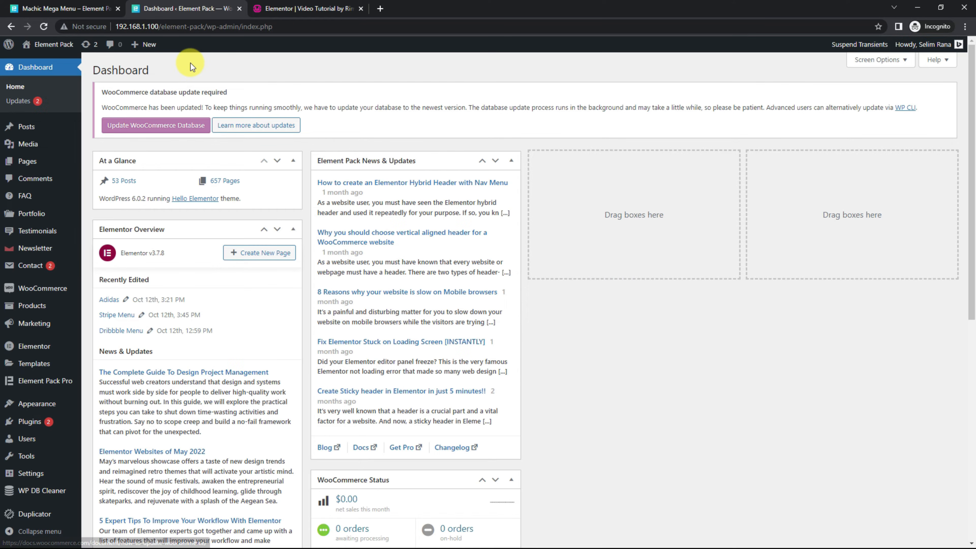
Step: Open Element Pack Pro's Other Settings and save them with the Mega Menu feature enabled
mouse_move(39, 385)
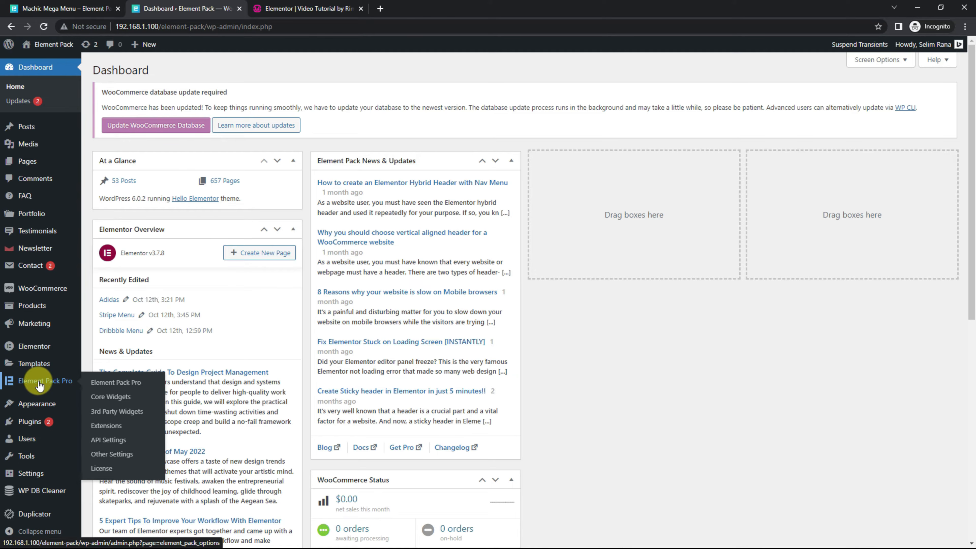
left_click(115, 455)
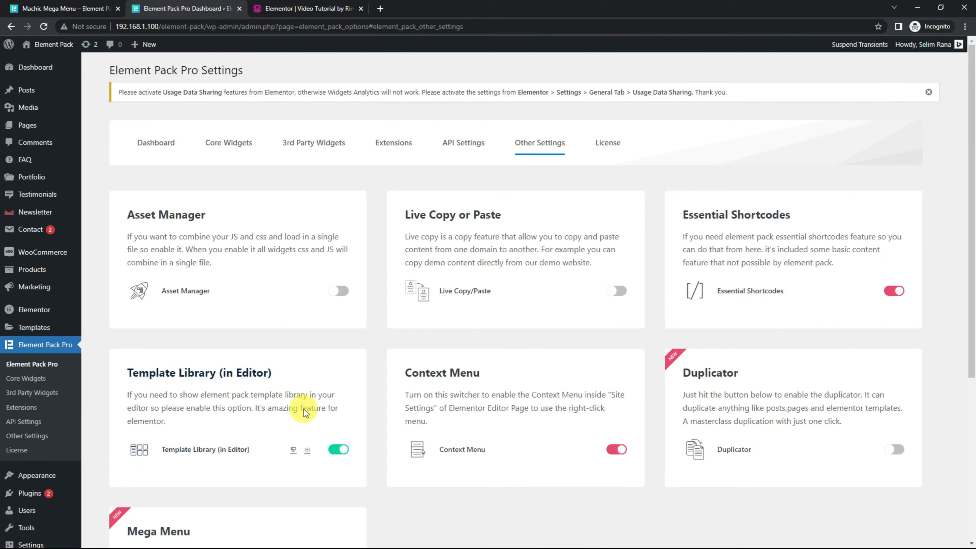
scroll(497, 368, "down", 5)
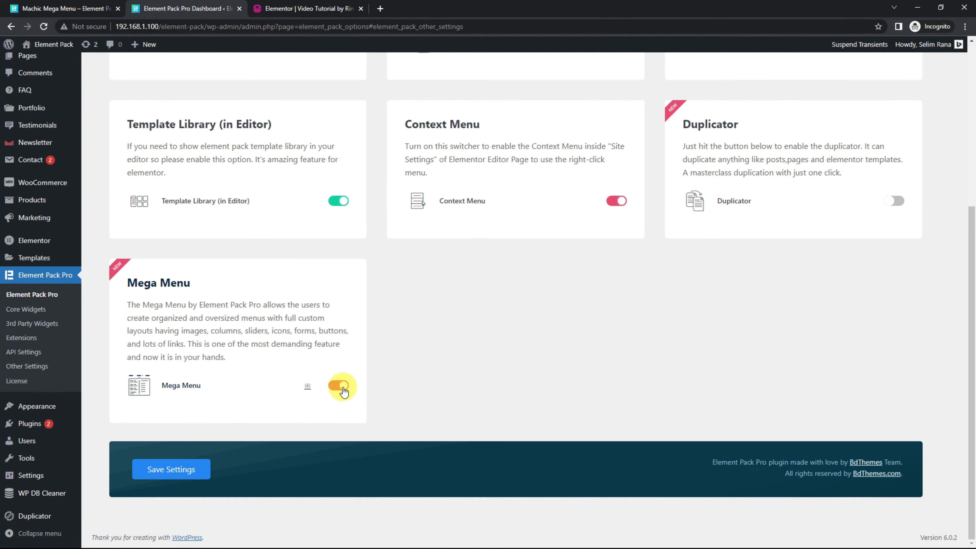
left_click(183, 469)
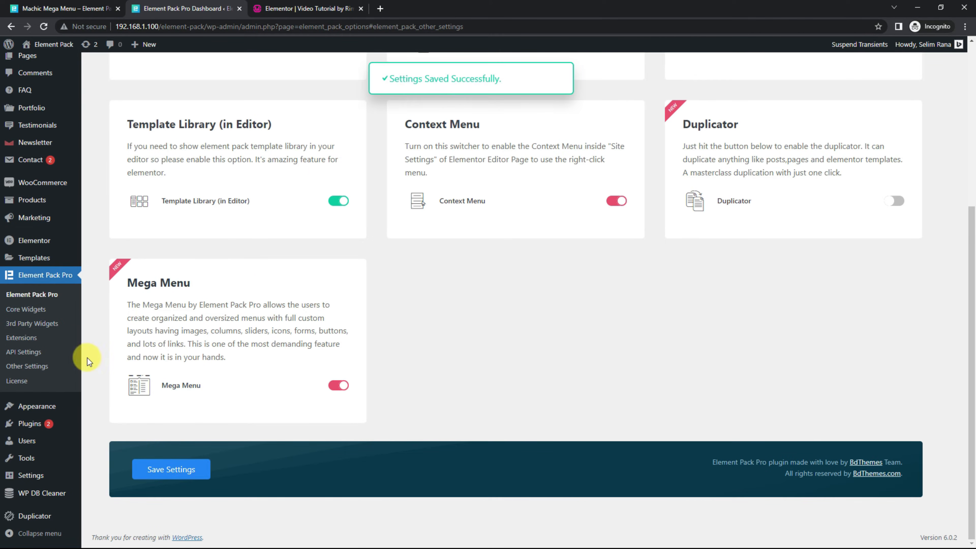
Step: Filter the Core Widgets to the new ones and save them with Mega Menu and Sub Menu enabled
left_click(40, 316)
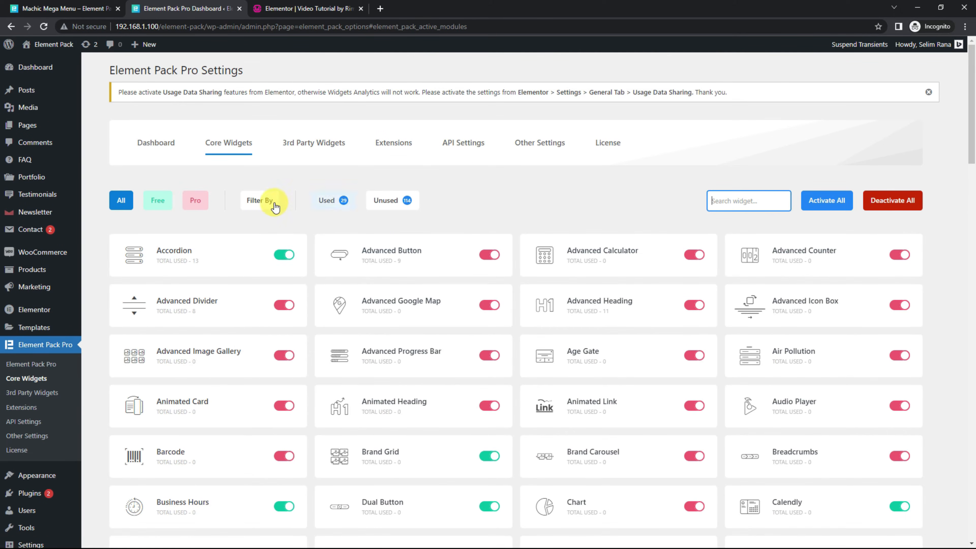
left_click(260, 200)
left_click(263, 232)
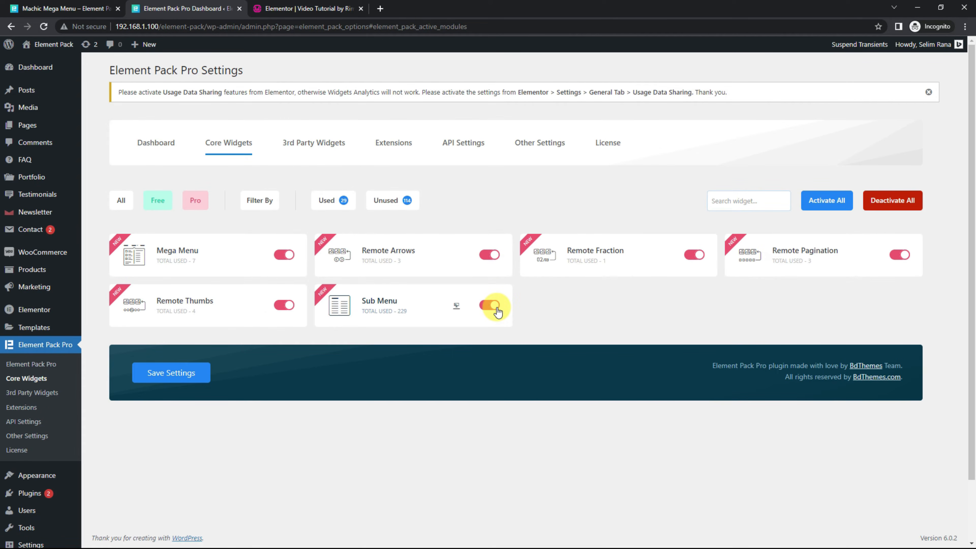
left_click(194, 378)
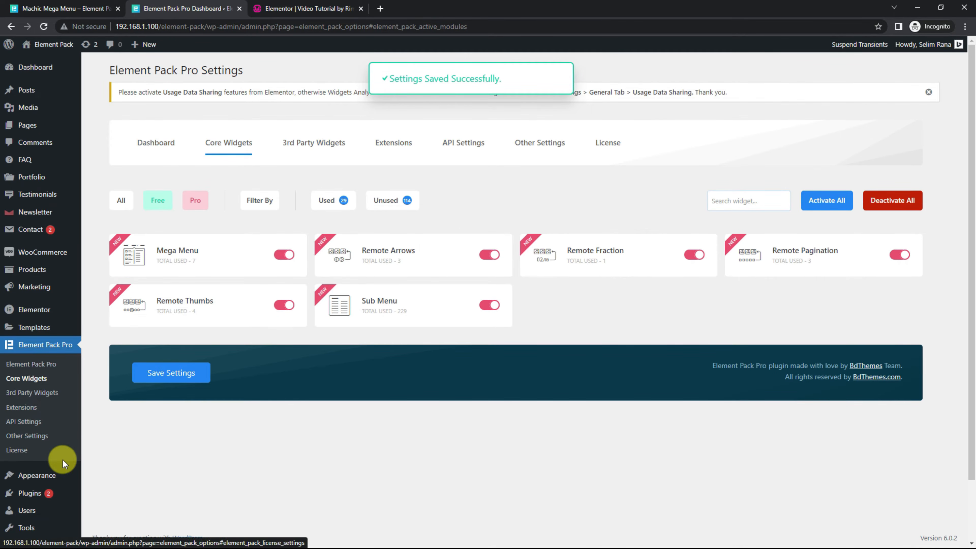
Step: Open the WordPress permalink settings and save them with the Post name structure
scroll(63, 462, "down", 3)
mouse_move(31, 479)
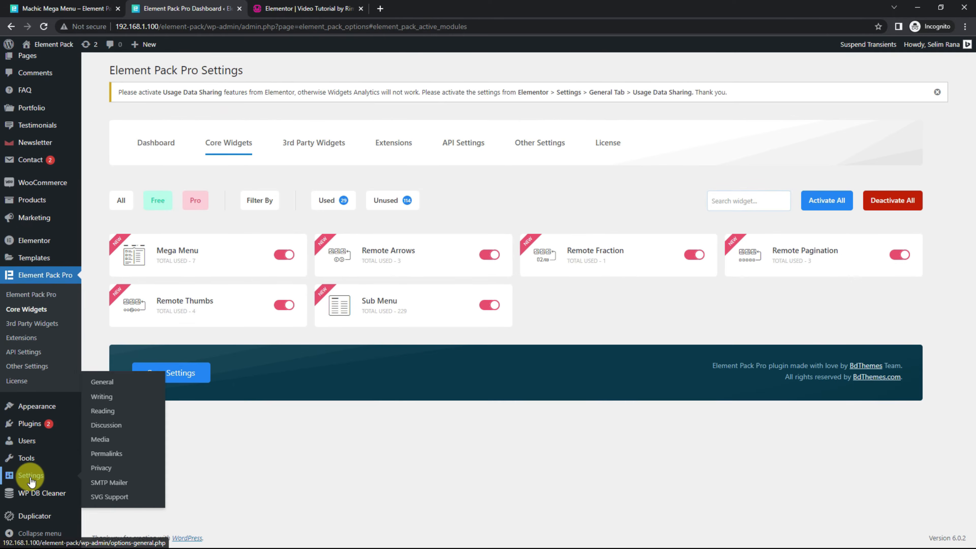
left_click(107, 454)
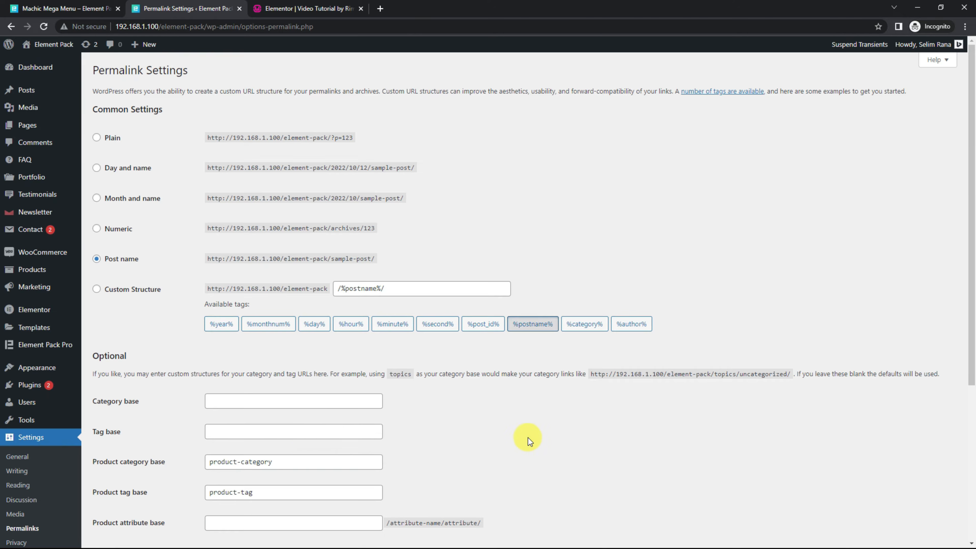
scroll(527, 438, "down", 5)
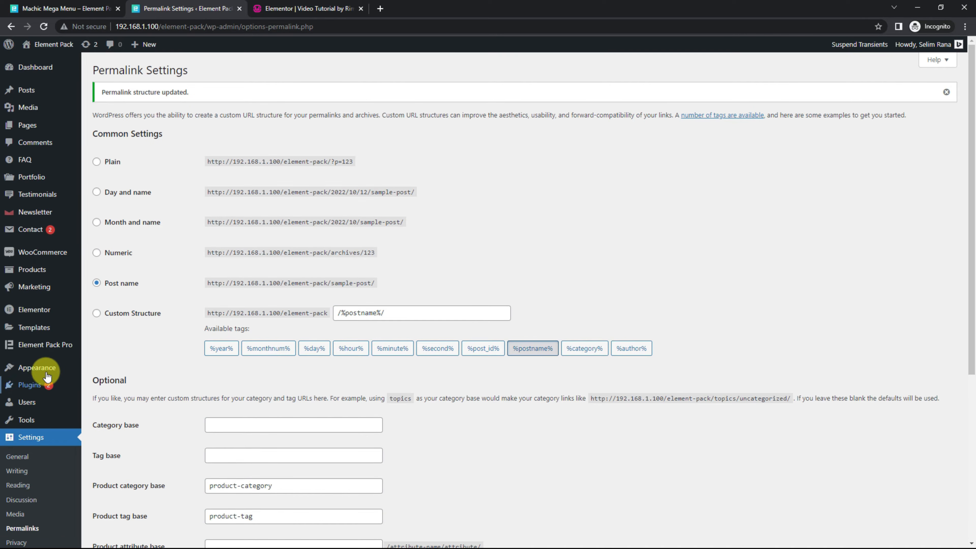
Step: Open the WordPress menu management page and create a new menu named Video Menu
mouse_move(45, 372)
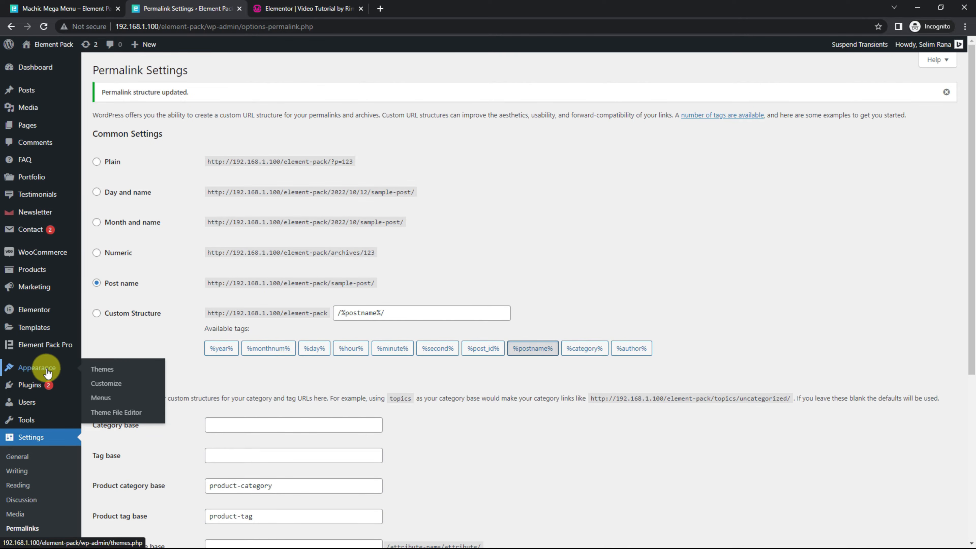
left_click(104, 400)
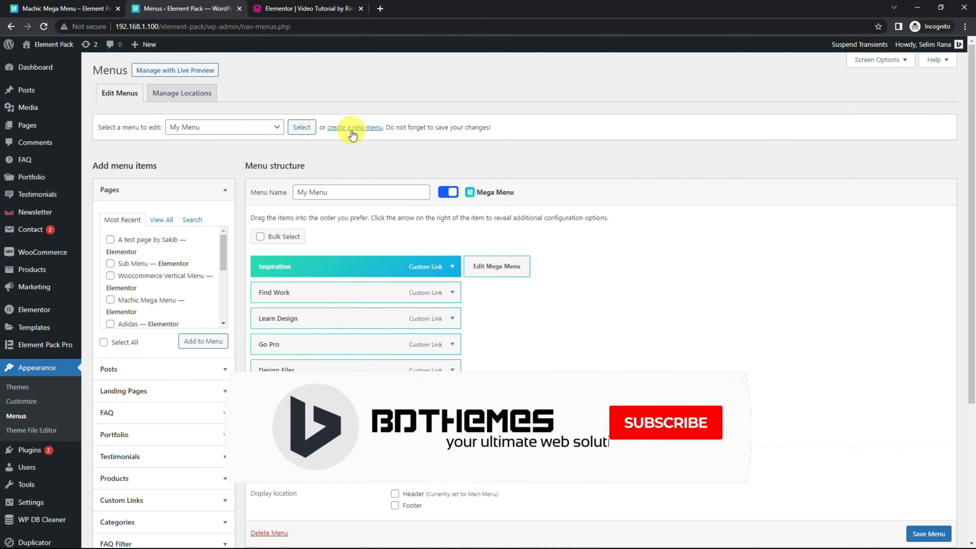
left_click(361, 129)
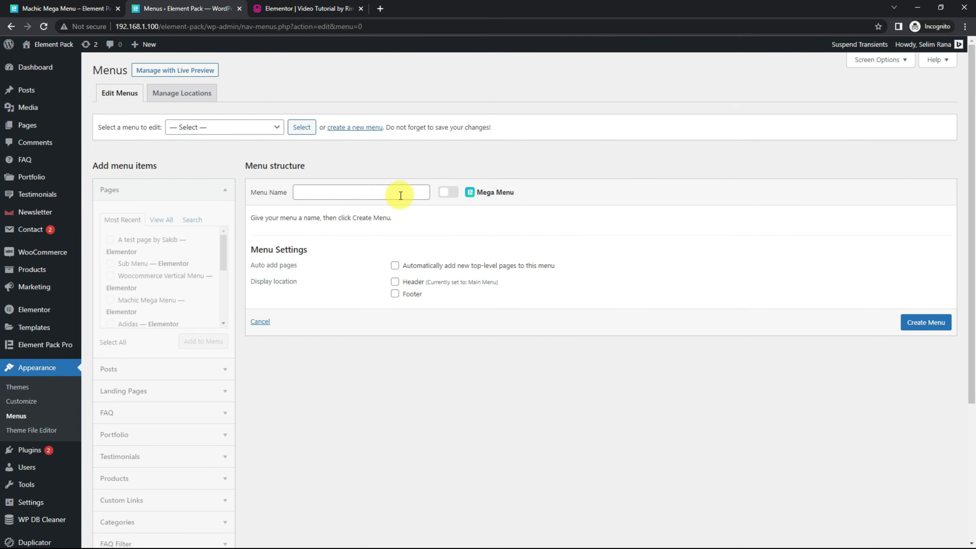
left_click(400, 195)
type("Video Menu")
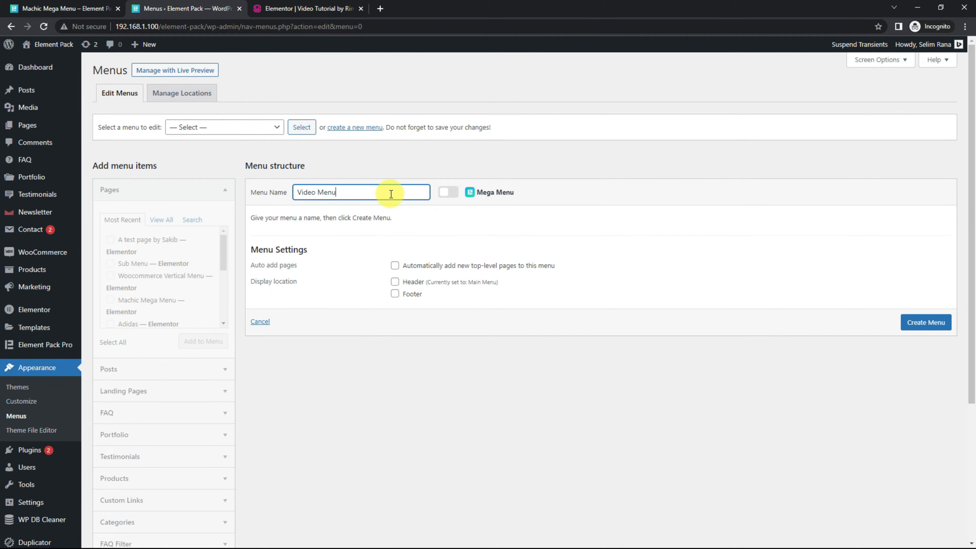
left_click(922, 327)
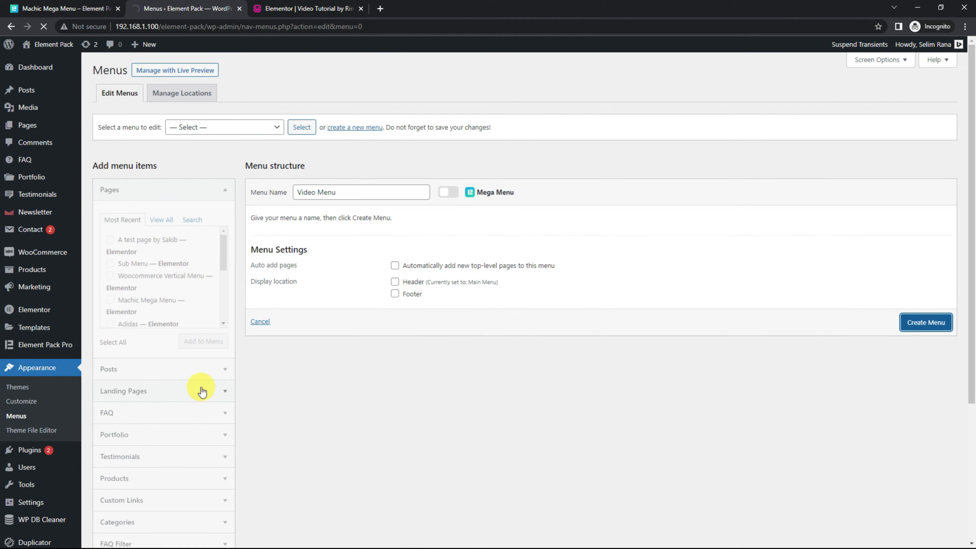
Step: Add a custom link with the URL # and the link text Home to Video Menu
scroll(201, 392, "down", 4)
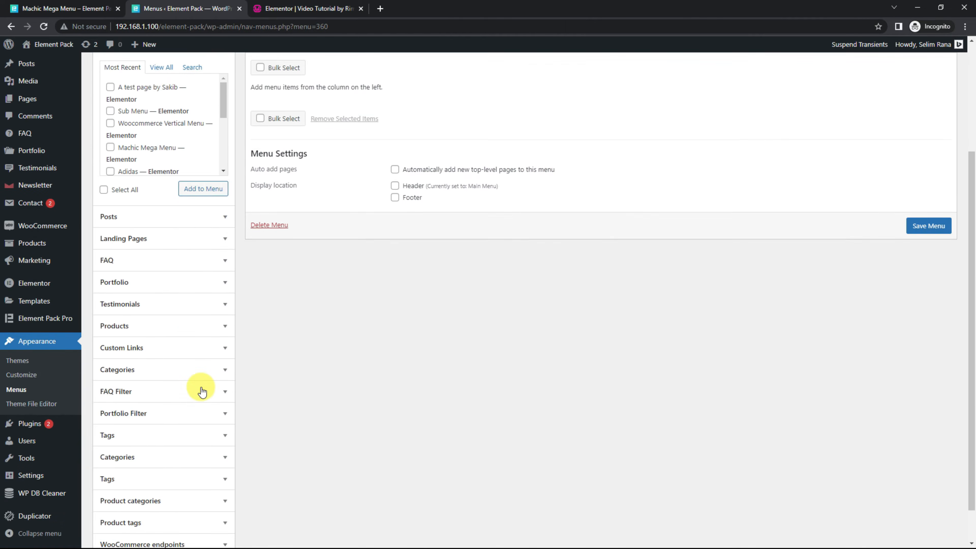
left_click(169, 353)
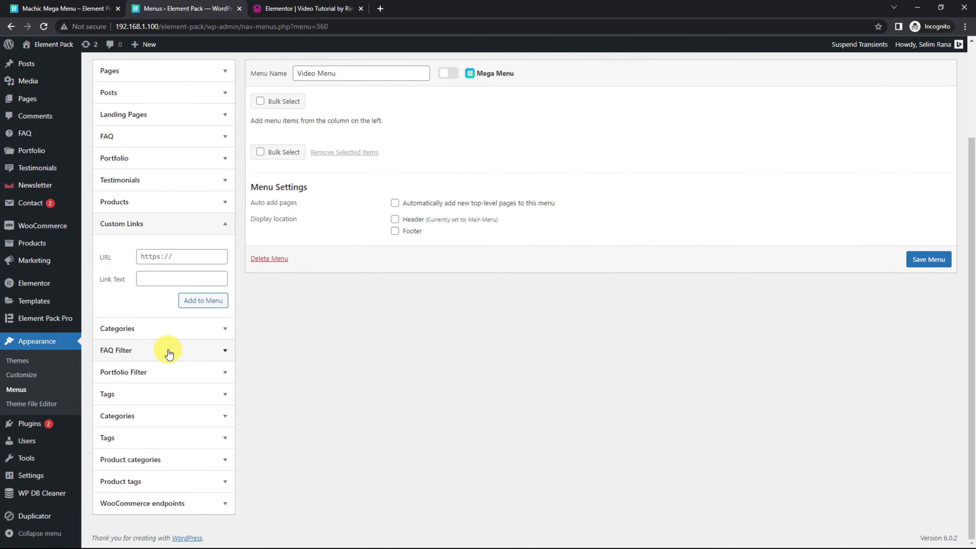
left_click(172, 255)
type("#")
left_click(160, 284)
type("H")
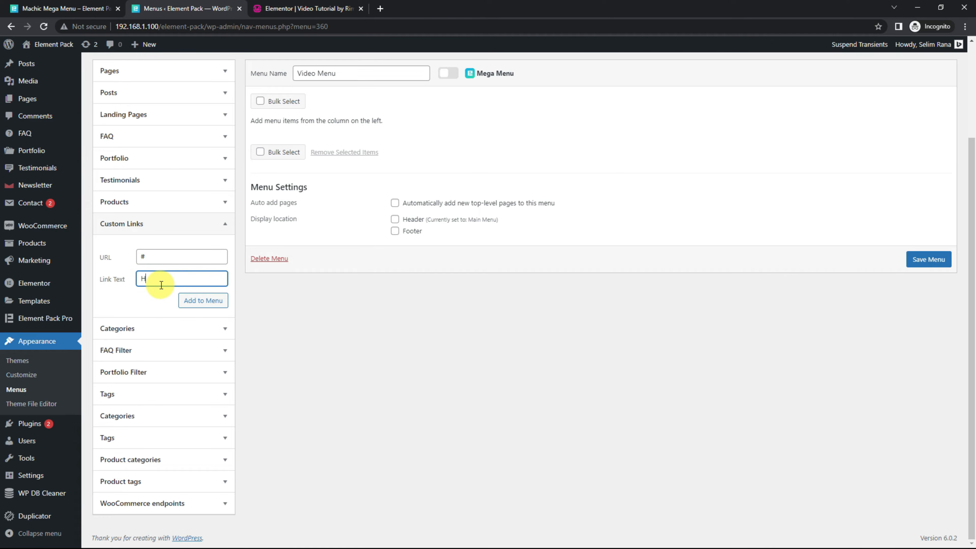
type("ome")
left_click(203, 302)
Step: Add a custom link with the URL # and the link text About to the menu
left_click(181, 255)
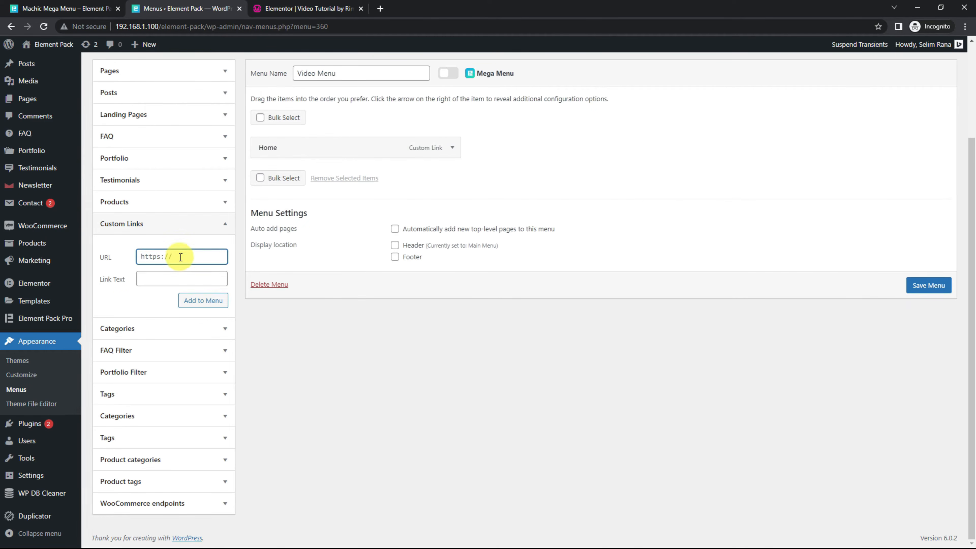
type("#")
left_click(180, 276)
type("About")
left_click(202, 301)
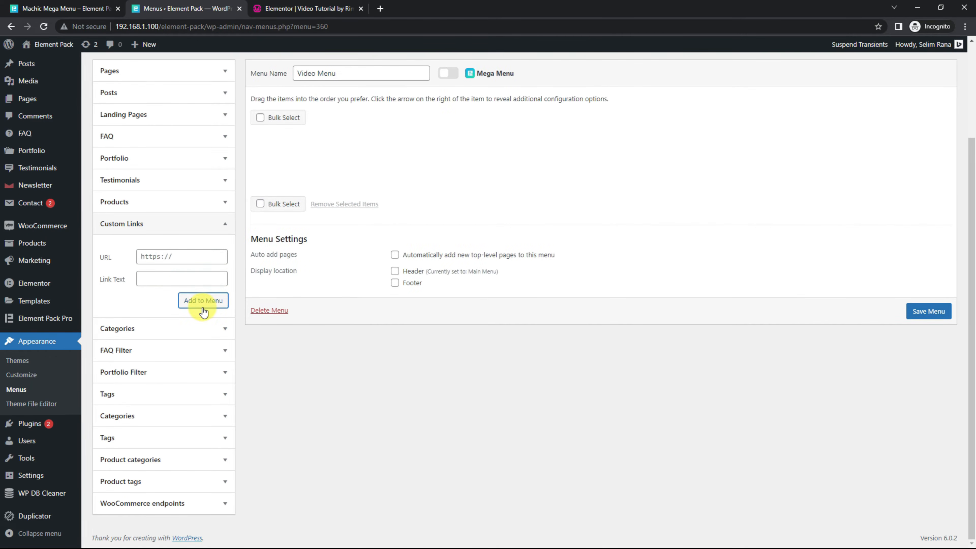
Step: Add a custom link with the URL # and the link text Service to the menu
left_click(170, 256)
type("#")
left_click(169, 278)
type("Service")
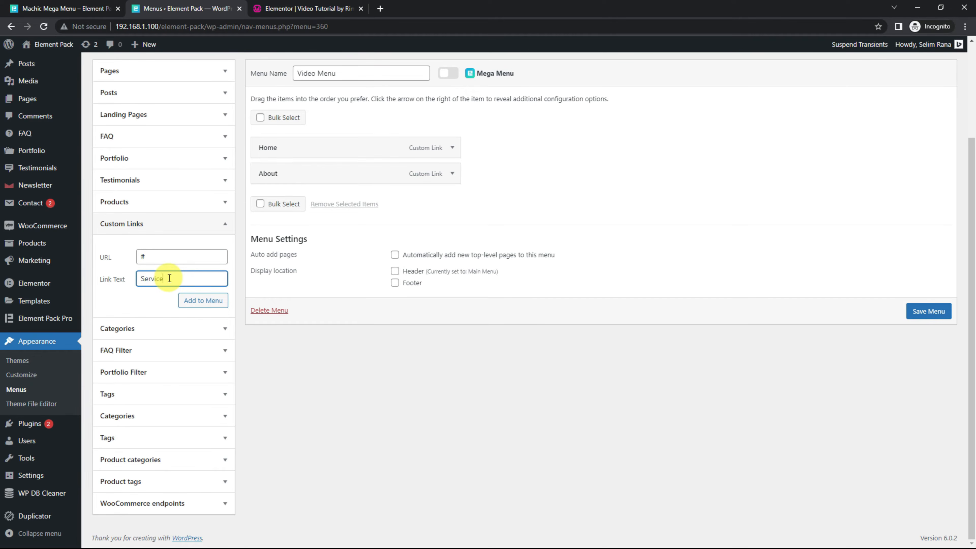
left_click(202, 303)
Step: Add a custom link with the URL # and the link text Contact to the menu
triple_click(185, 257)
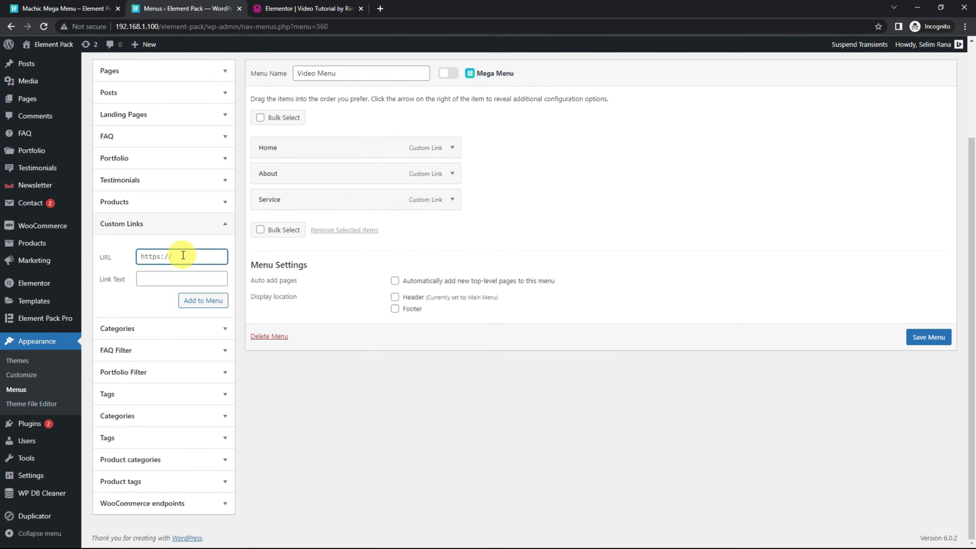
type("#")
left_click(176, 279)
left_click(203, 300)
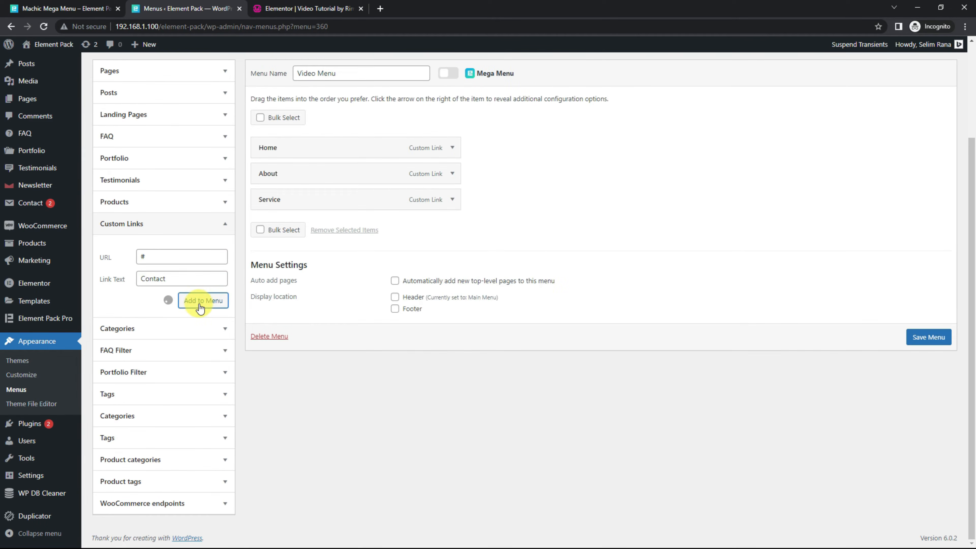
Step: Enable Mega Menu for the whole Video Menu and save the menu
scroll(630, 278, "up", 3)
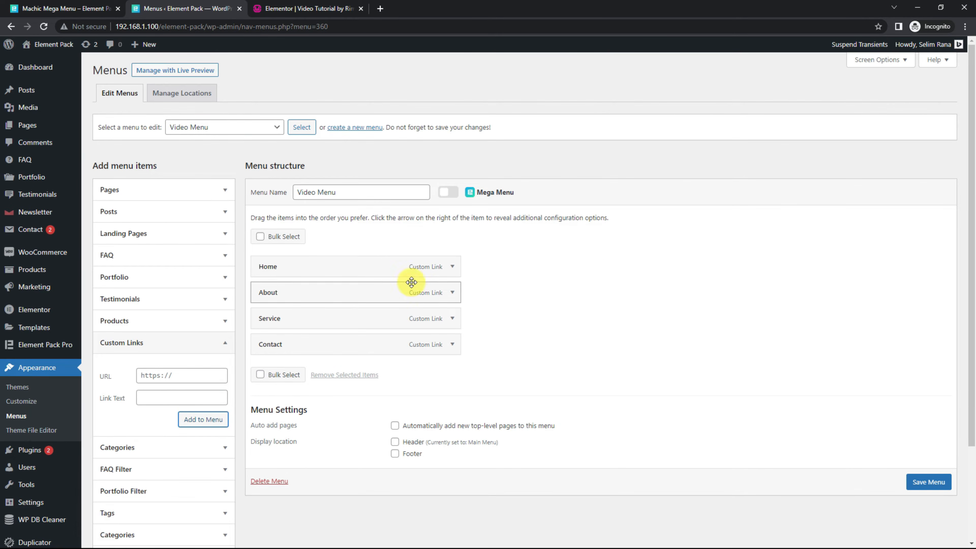
left_click(455, 195)
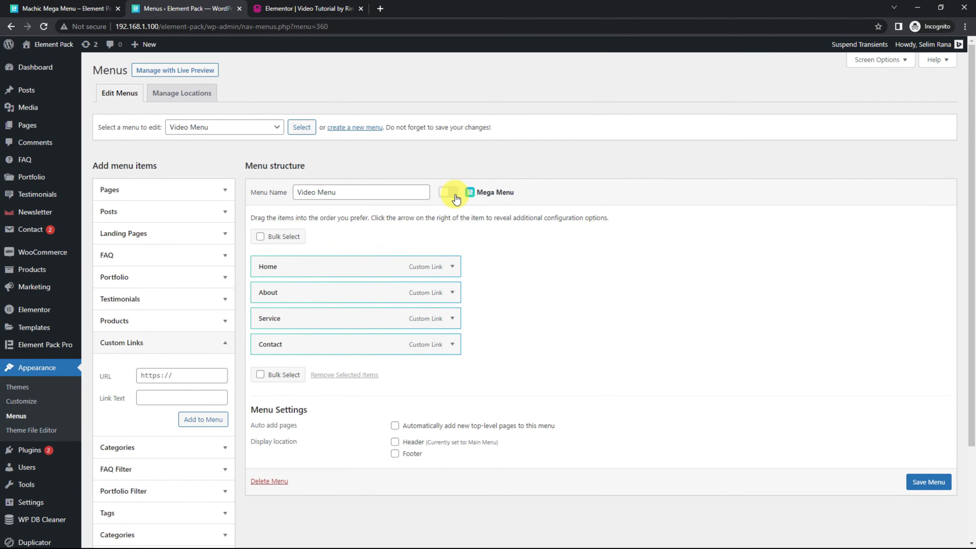
mouse_move(474, 264)
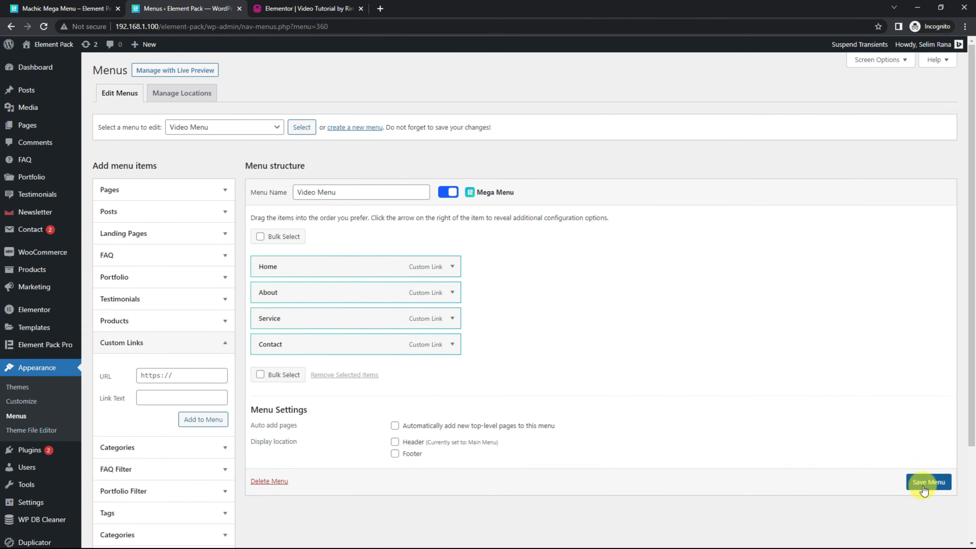
left_click(935, 486)
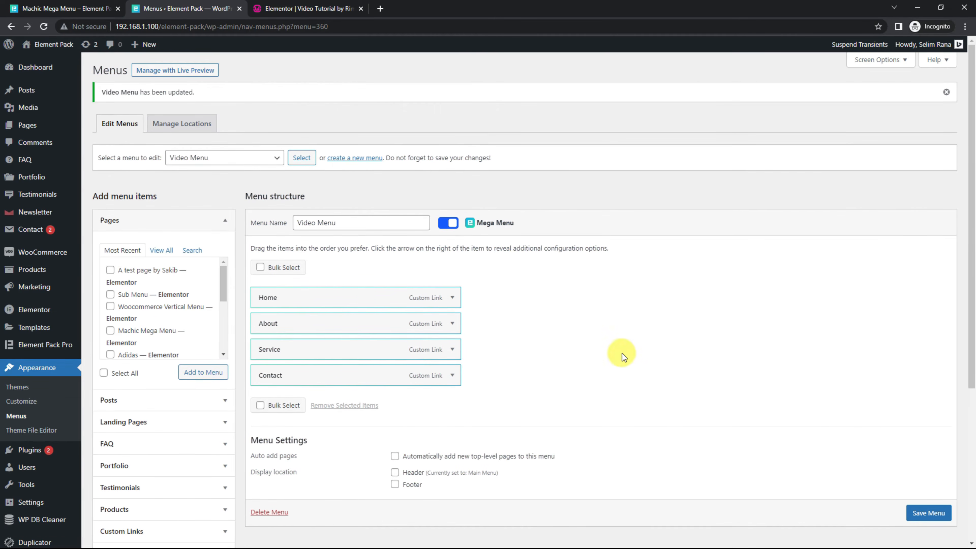
Step: Open the mega menu settings of the Home item and enable its mega menu
mouse_move(458, 299)
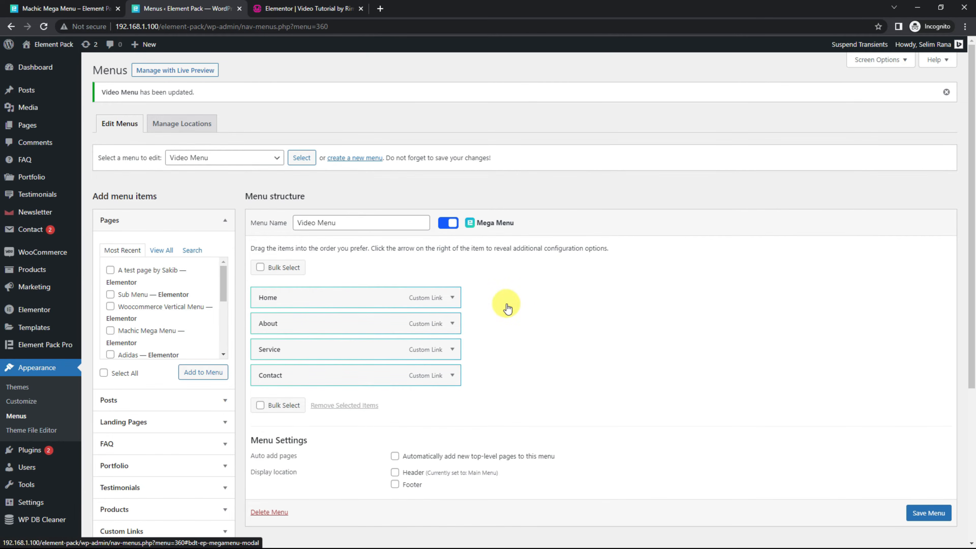
mouse_move(503, 321)
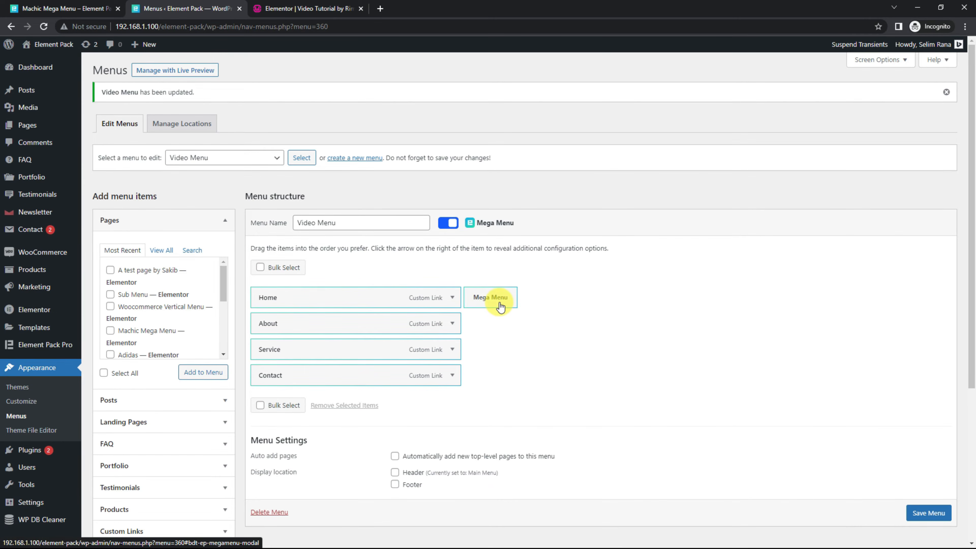
left_click(499, 303)
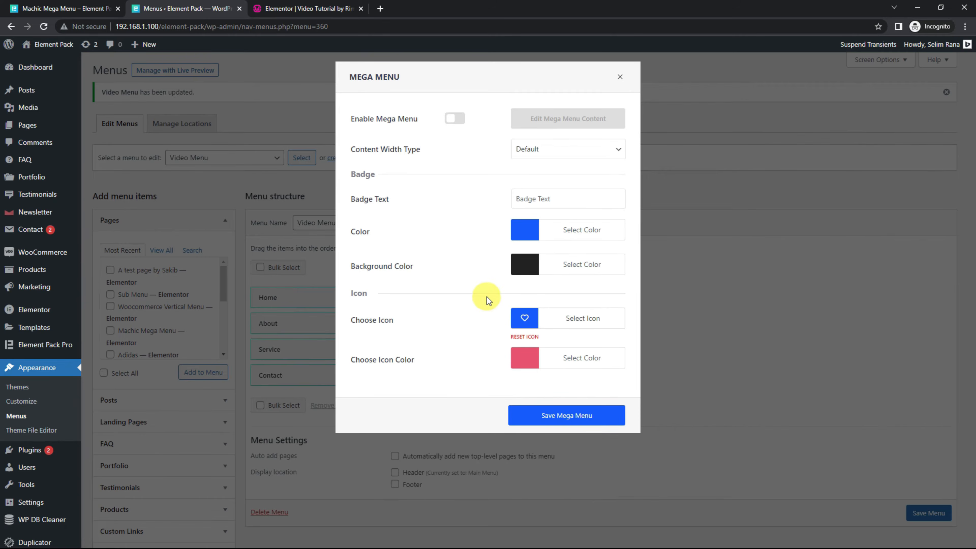
left_click(456, 120)
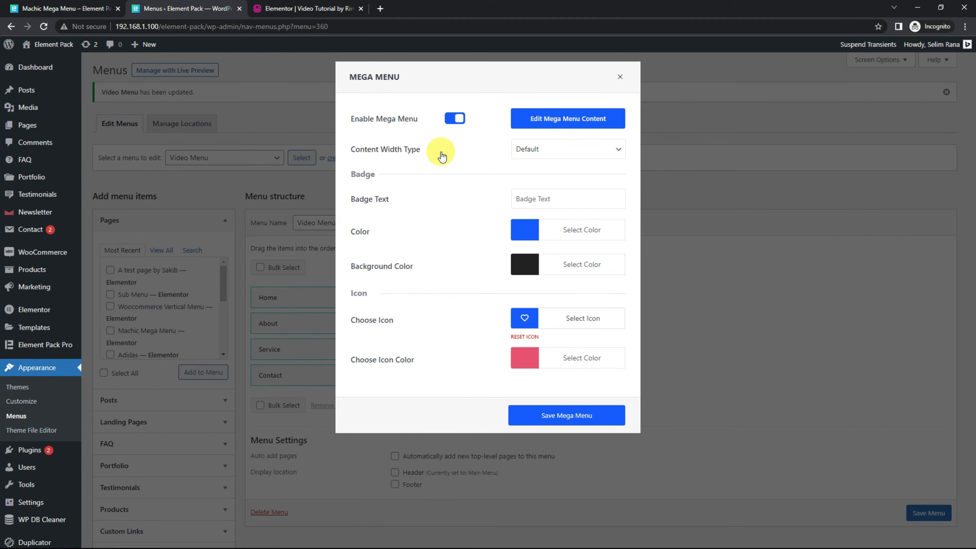
Step: Set the Home mega menu's content width type to Custom with a custom width of 750px
left_click(556, 148)
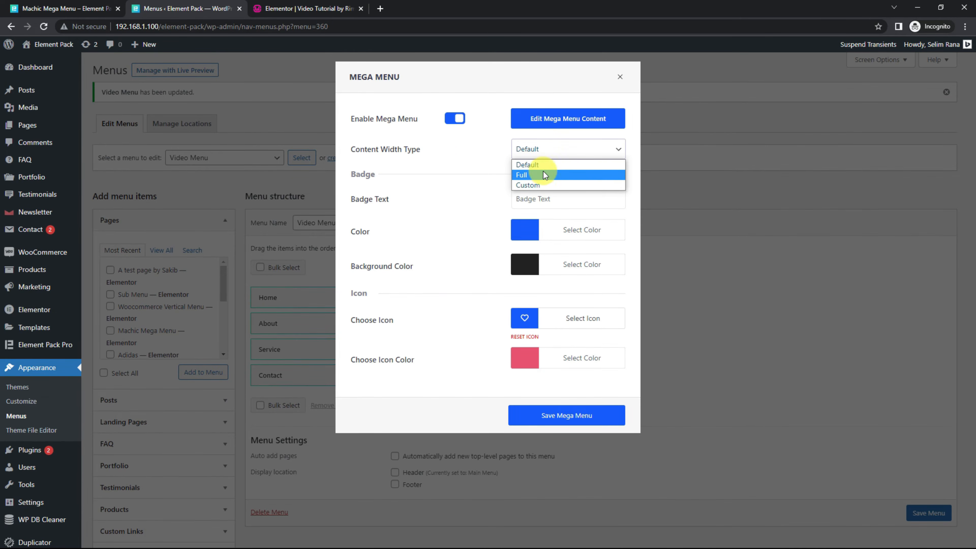
left_click(541, 186)
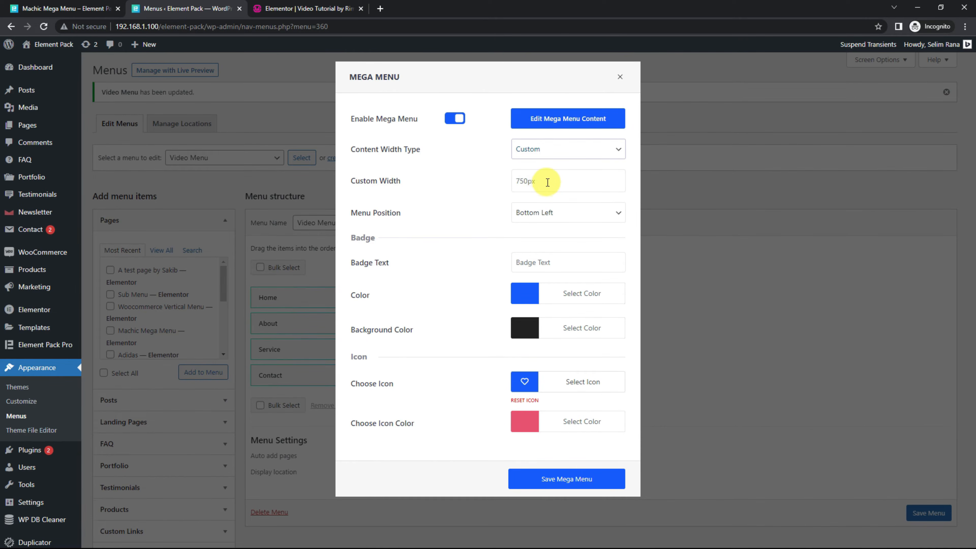
left_click(547, 182)
type("750")
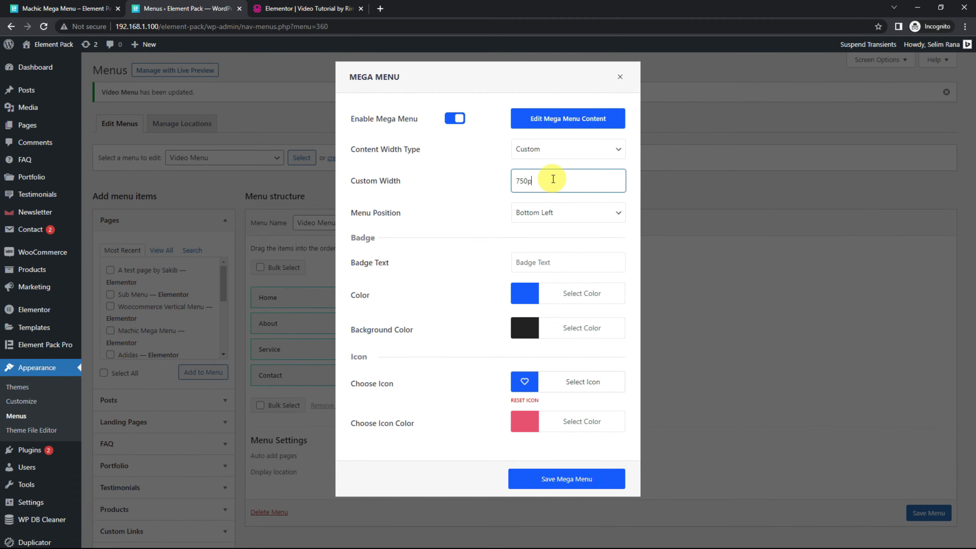
key("Tab")
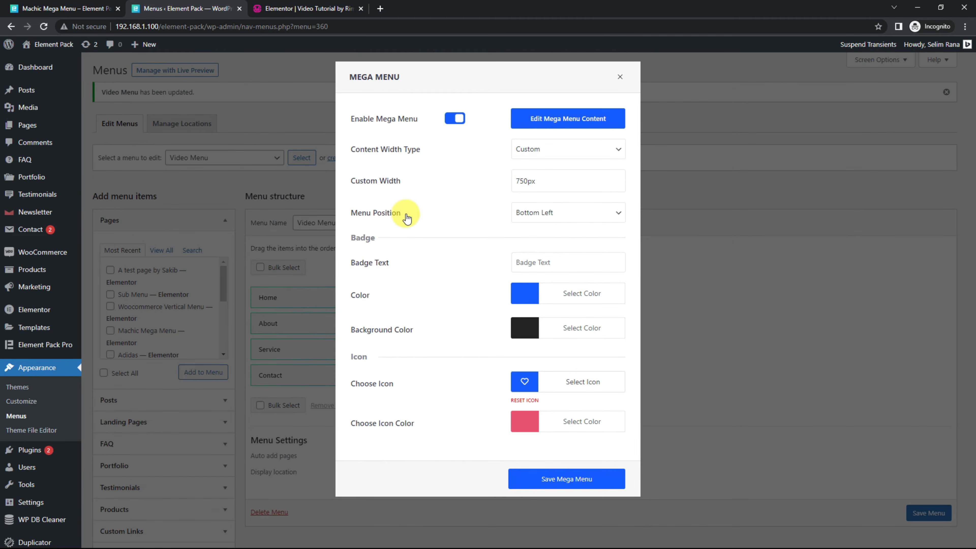
Step: Check the available menu positions and set the Home item's badge text to New
left_click(546, 214)
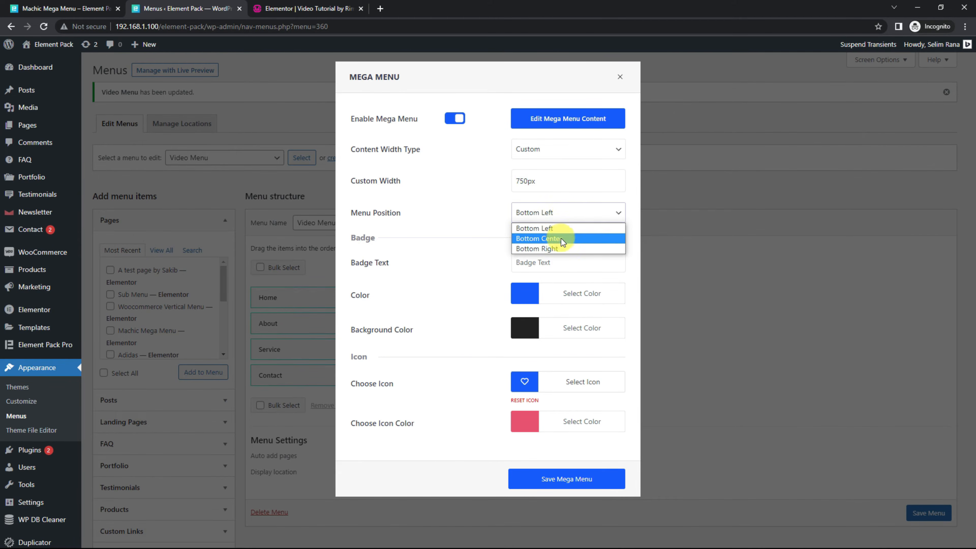
left_click(486, 209)
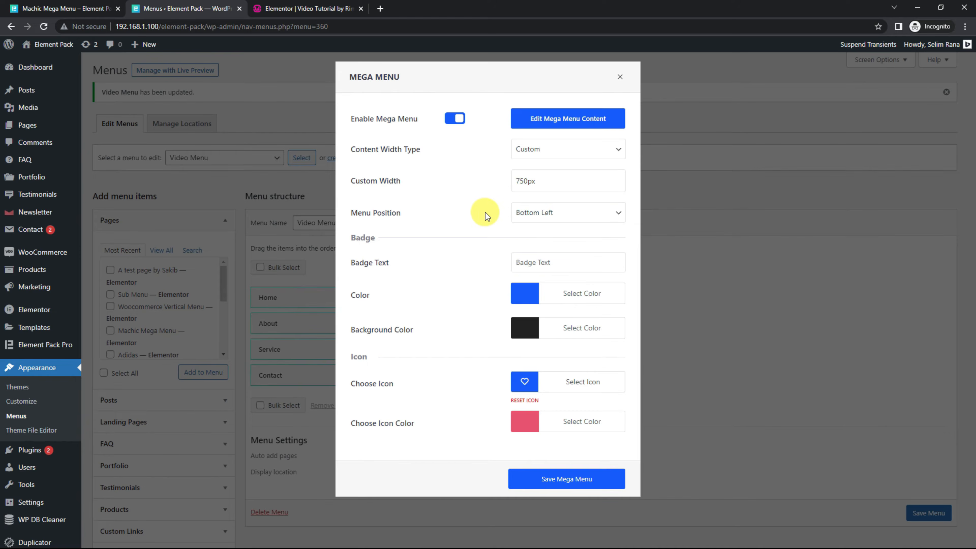
left_click(536, 262)
type("New")
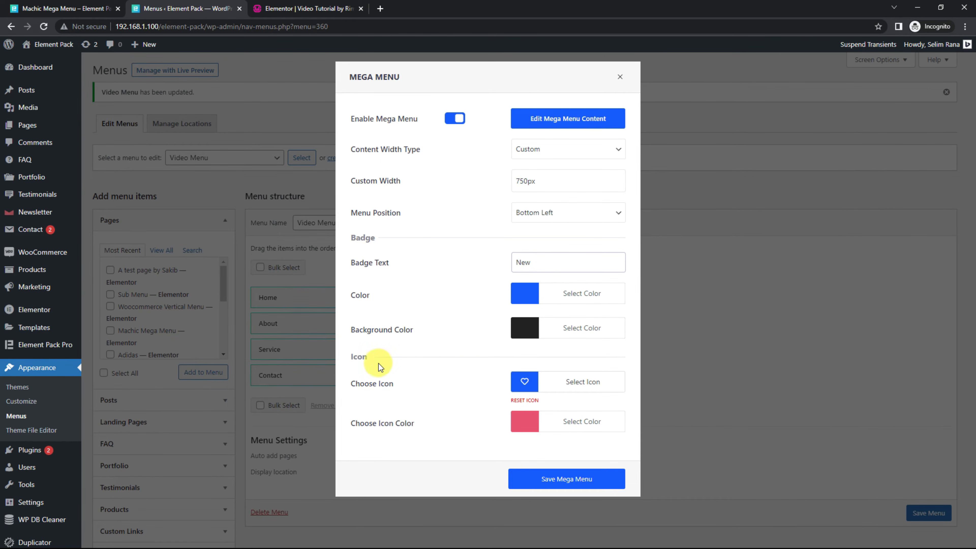
Step: Find the Home icon by searching for "home" and insert it as the Home item's icon
left_click(583, 382)
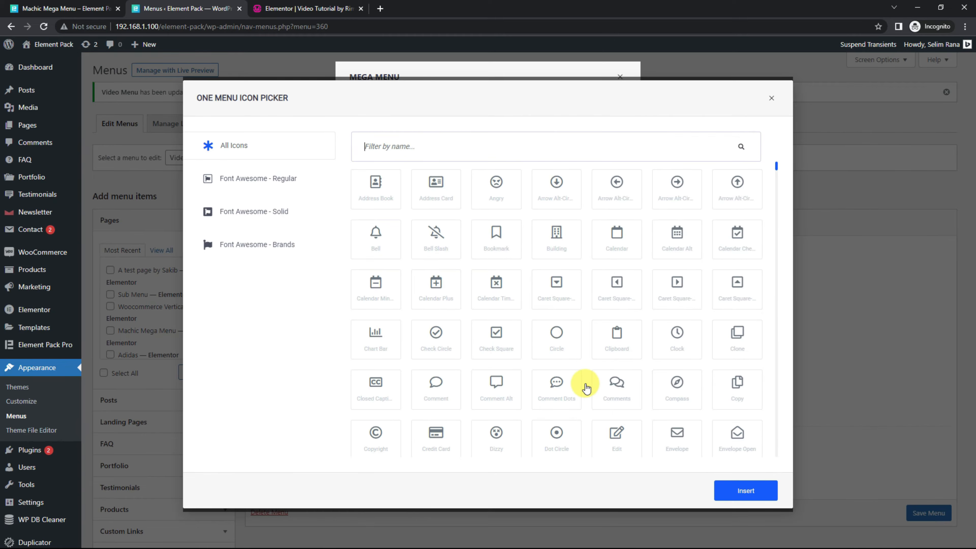
left_click(432, 144)
type("home")
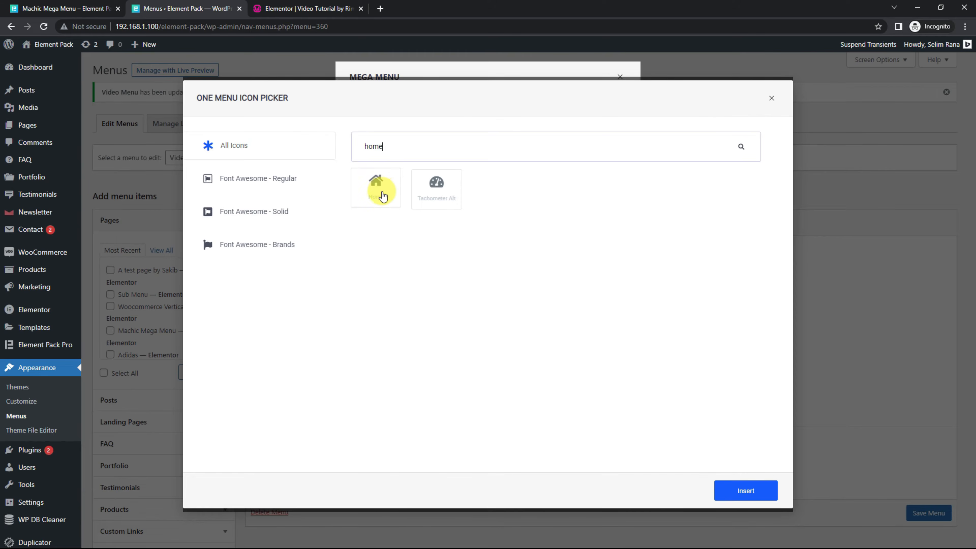
left_click(375, 189)
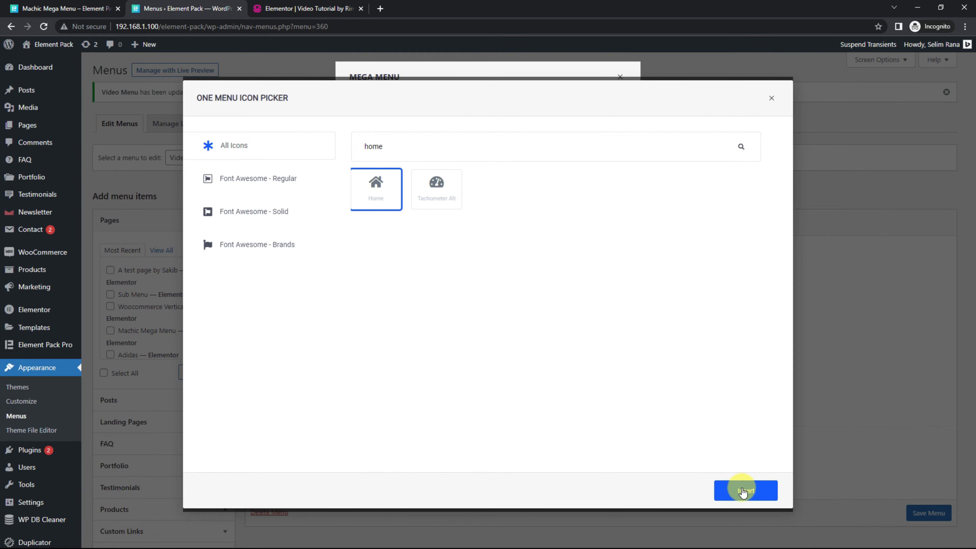
left_click(740, 489)
Step: Set the Home item's icon color to the purple swatch #8224e3
left_click(554, 421)
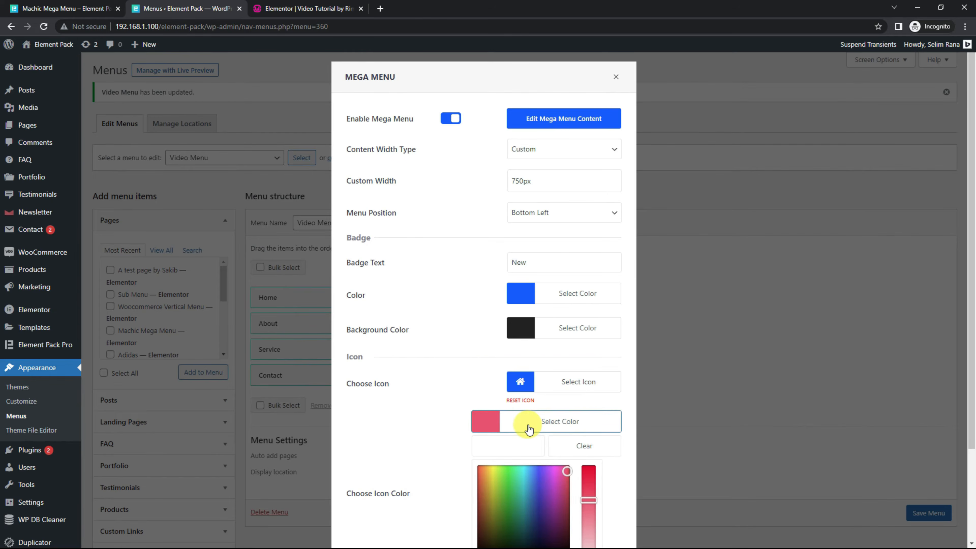
scroll(667, 443, "down", 3)
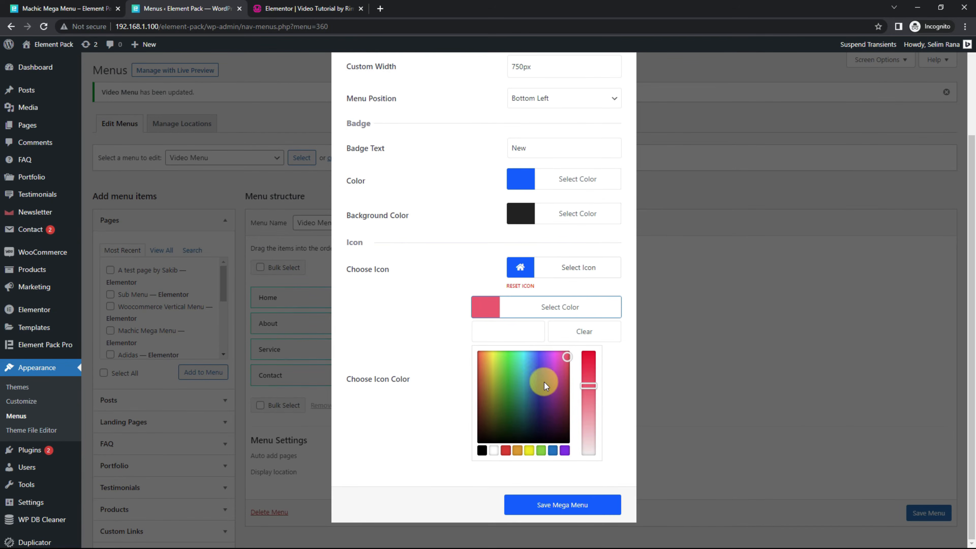
left_click(565, 450)
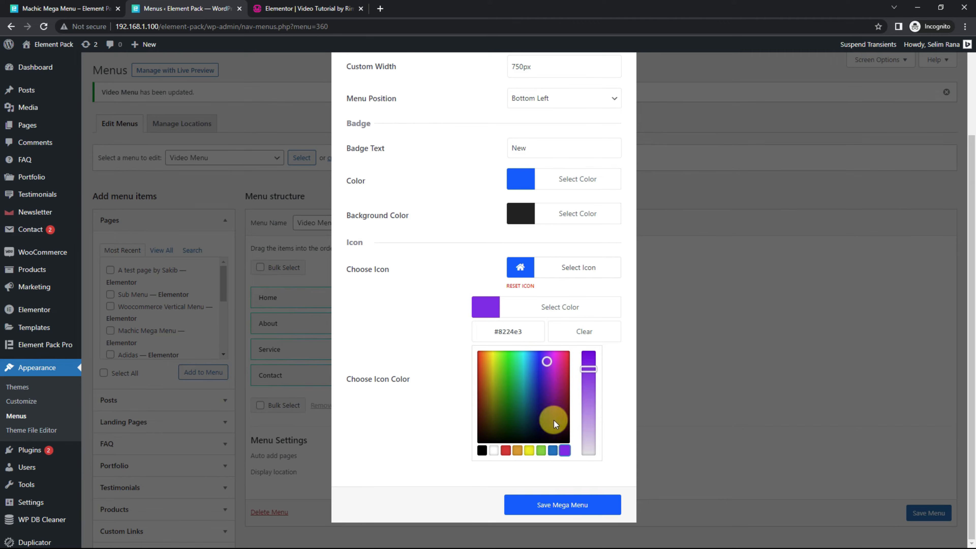
left_click(454, 460)
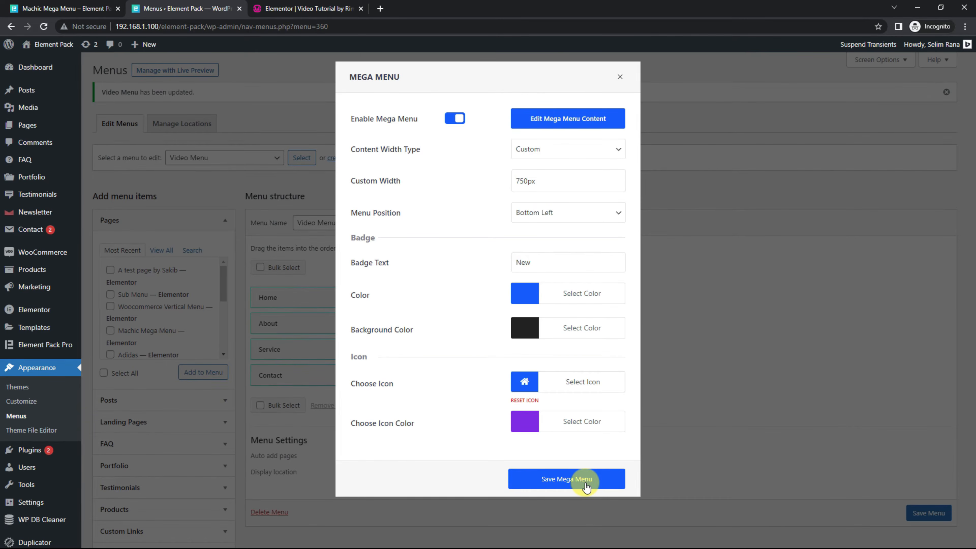
Step: Save the Home item's mega menu settings and open its mega menu content for editing
left_click(585, 481)
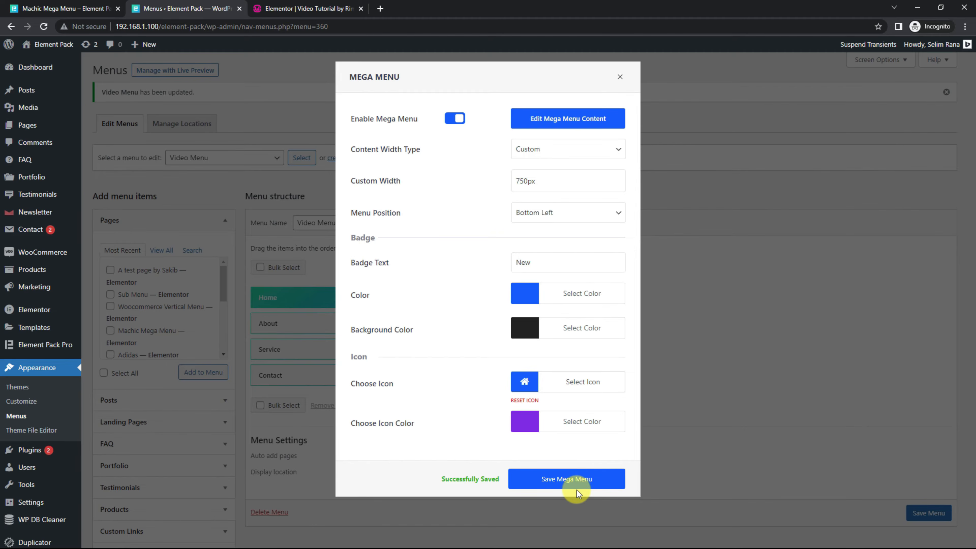
left_click(600, 127)
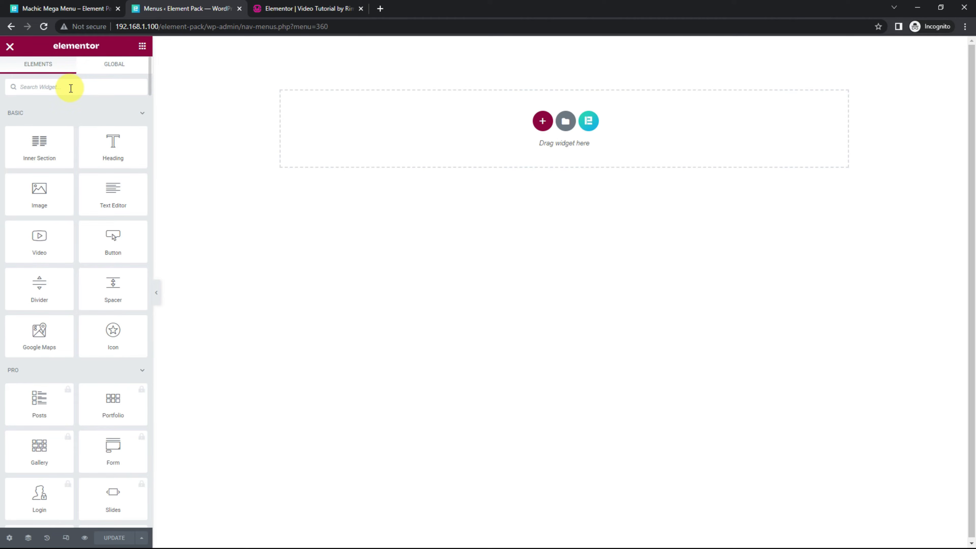
Step: Find the Sub Menu widget by searching for "sub", add it to the empty canvas and set its columns to 1
type("sub")
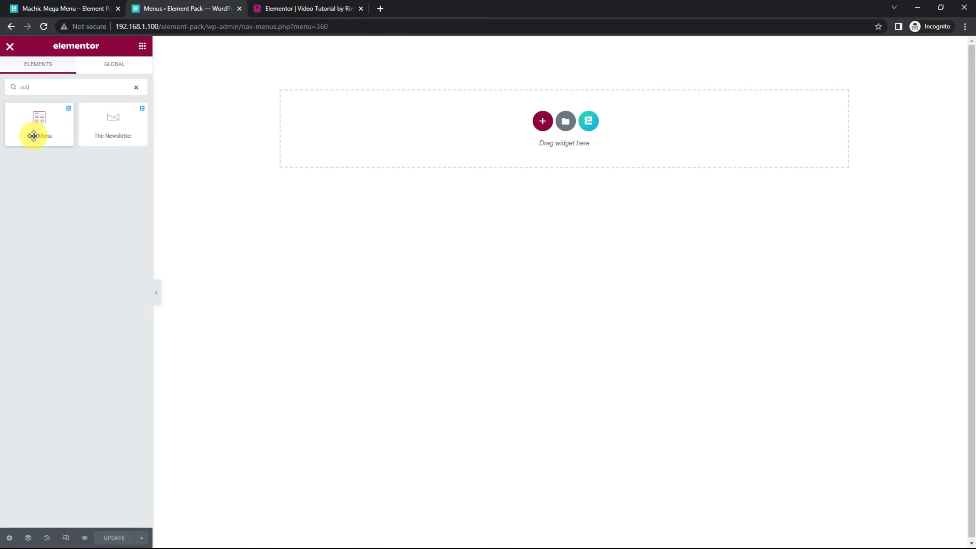
left_click_drag(43, 131, 540, 102)
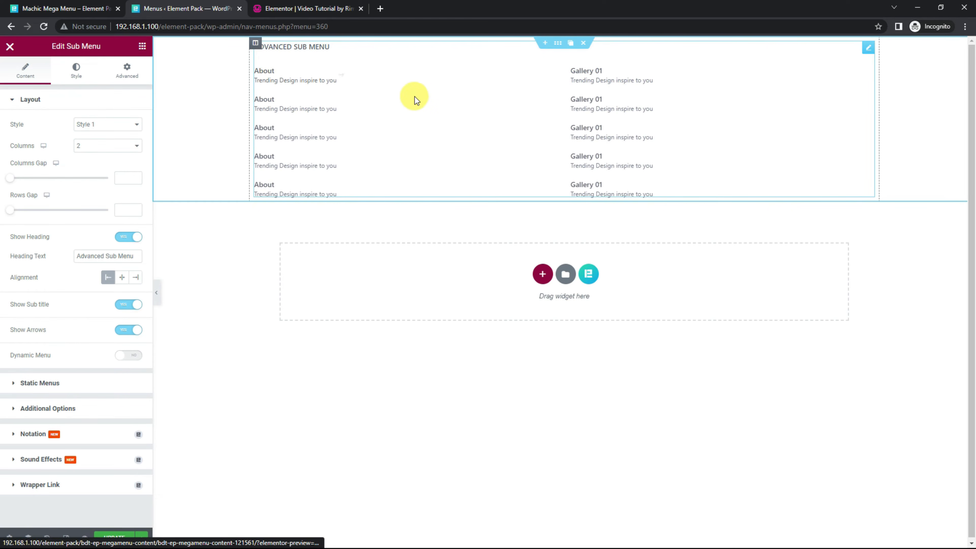
left_click(118, 150)
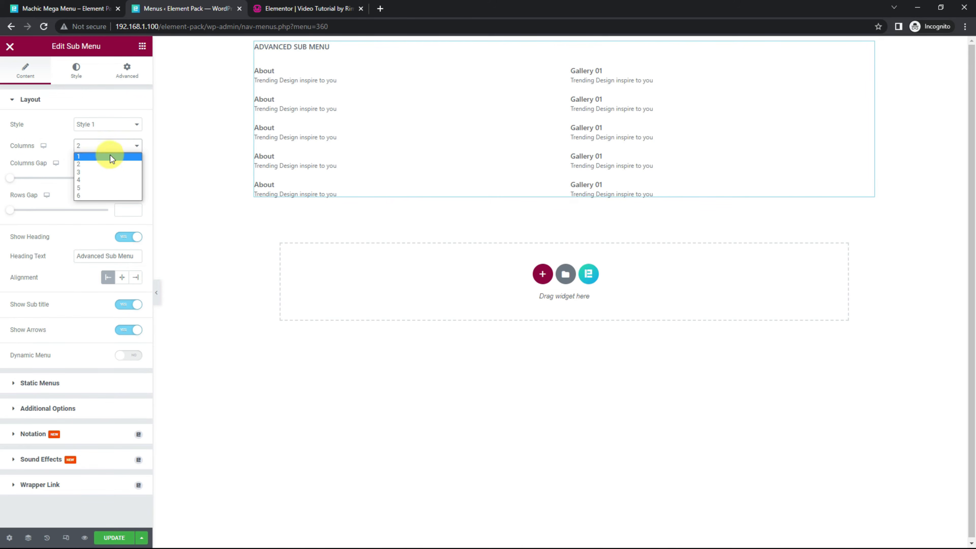
left_click(108, 157)
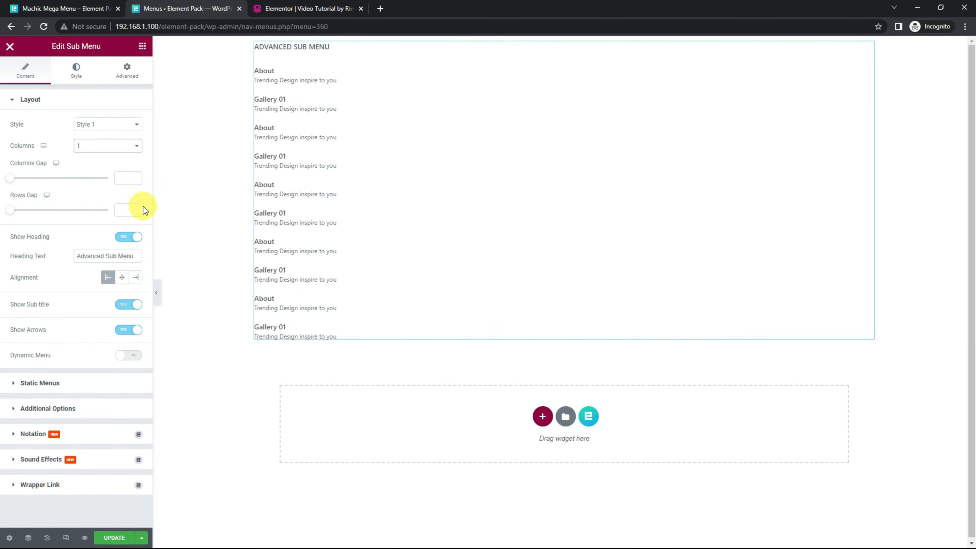
Step: Try hiding the Sub Menu widget's heading and show it again
left_click(132, 237)
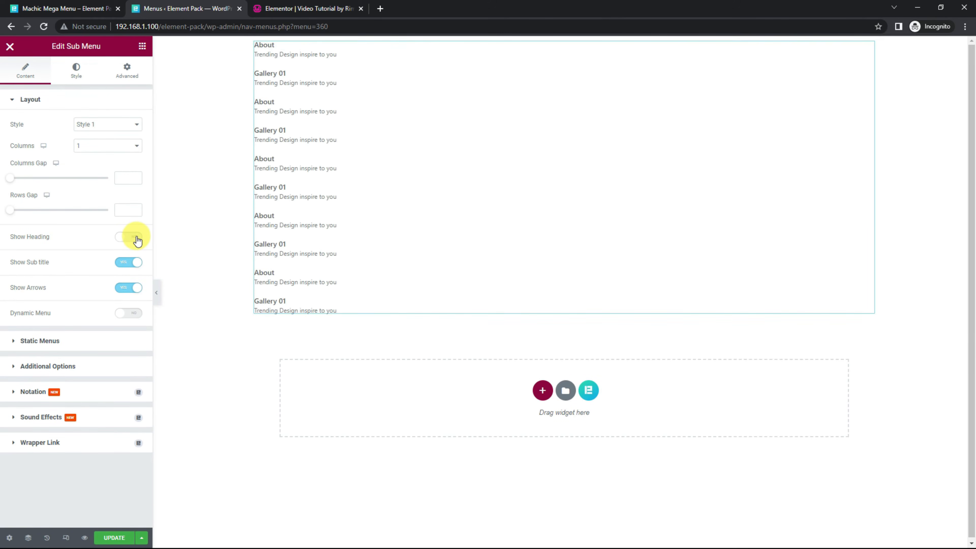
left_click(134, 236)
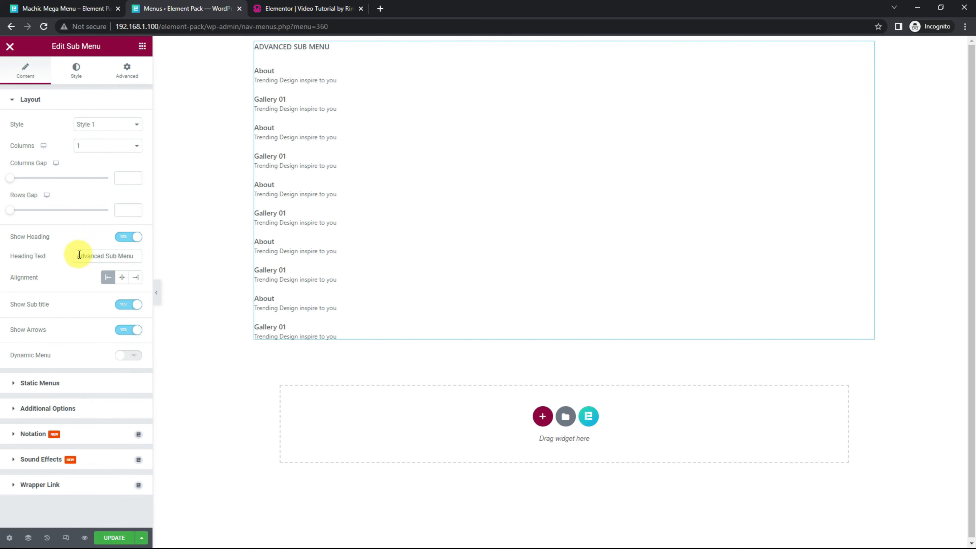
left_click_drag(79, 255, 131, 256)
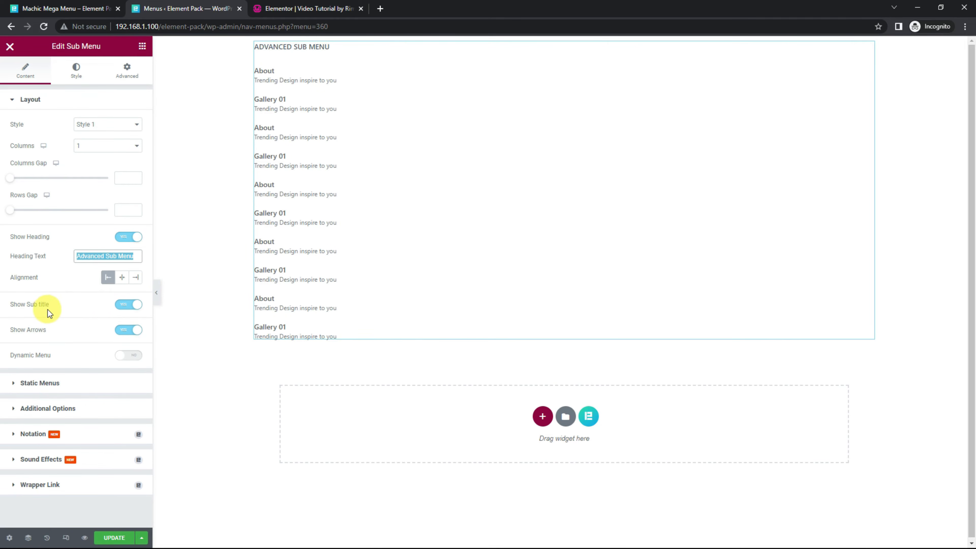
left_click(93, 333)
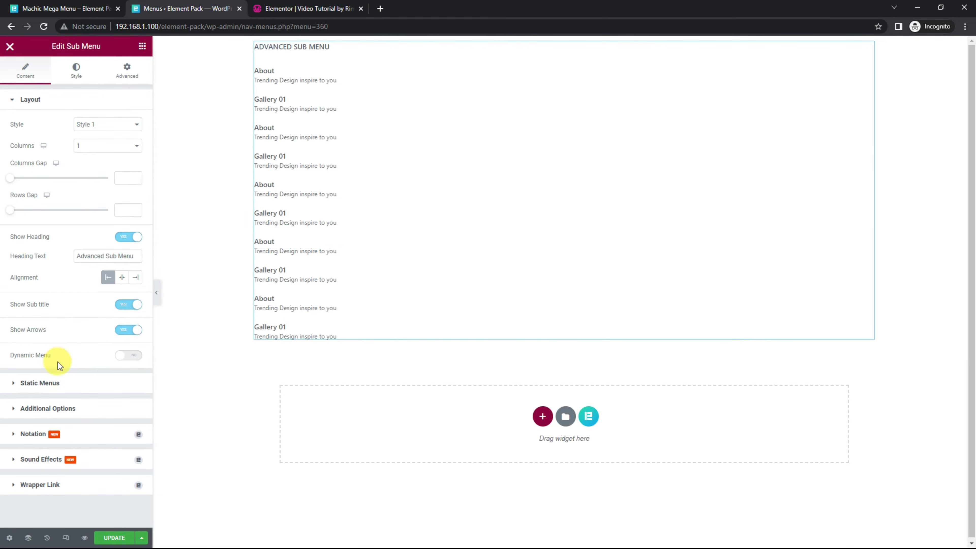
Step: Try the Sub Menu widget's Dynamic Menu option with Main Menu as the source, and turn the option off again
left_click(129, 355)
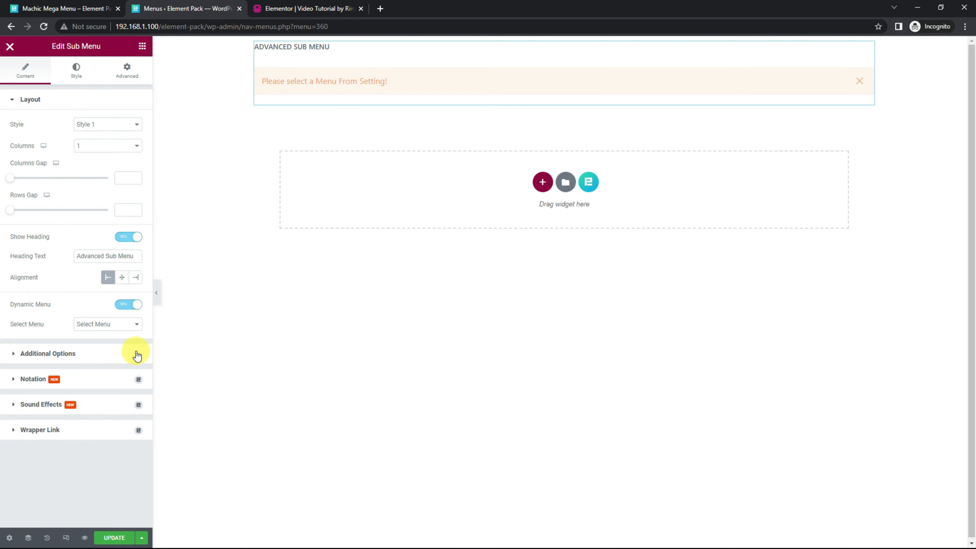
left_click(101, 333)
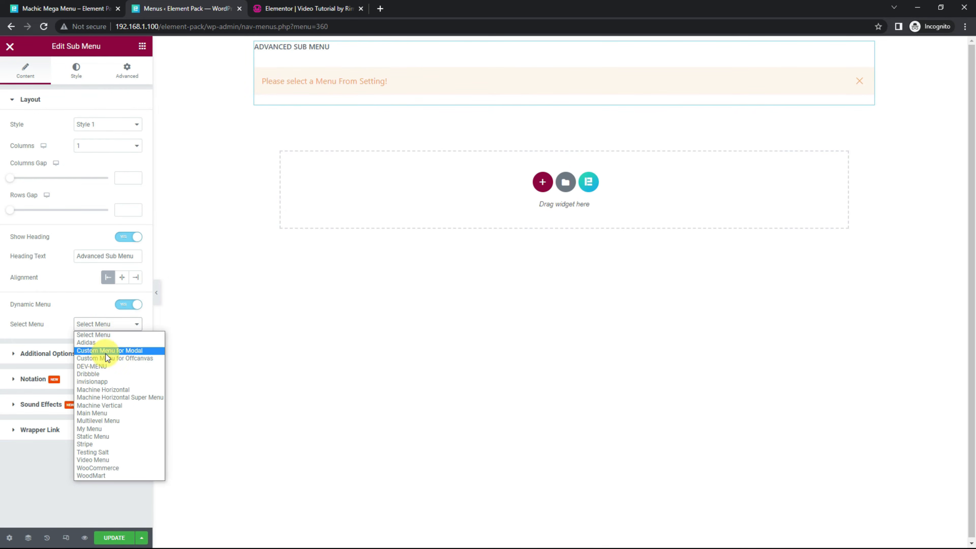
left_click(112, 416)
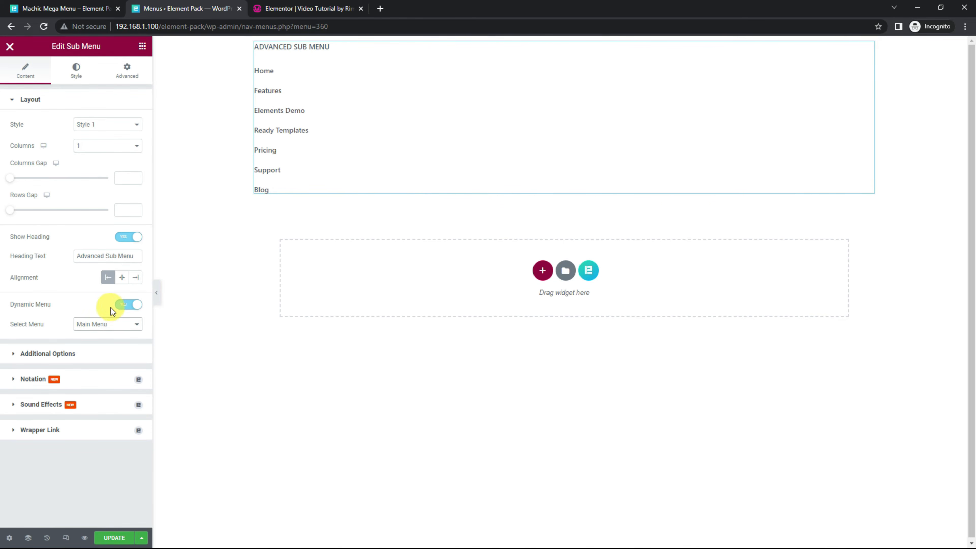
left_click(128, 306)
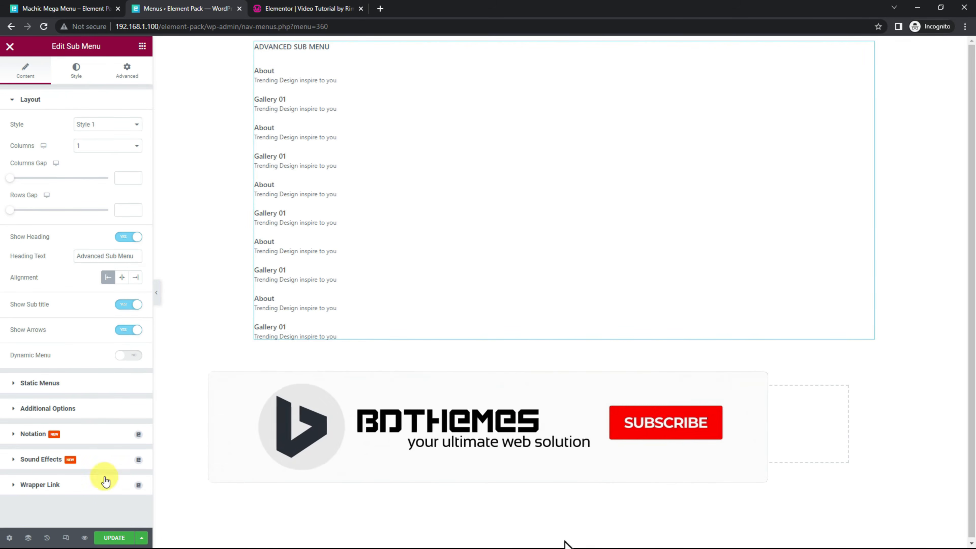
Step: Update the mega menu content and reload the page editor open in the Elementor video tutorial browser tab
left_click(116, 539)
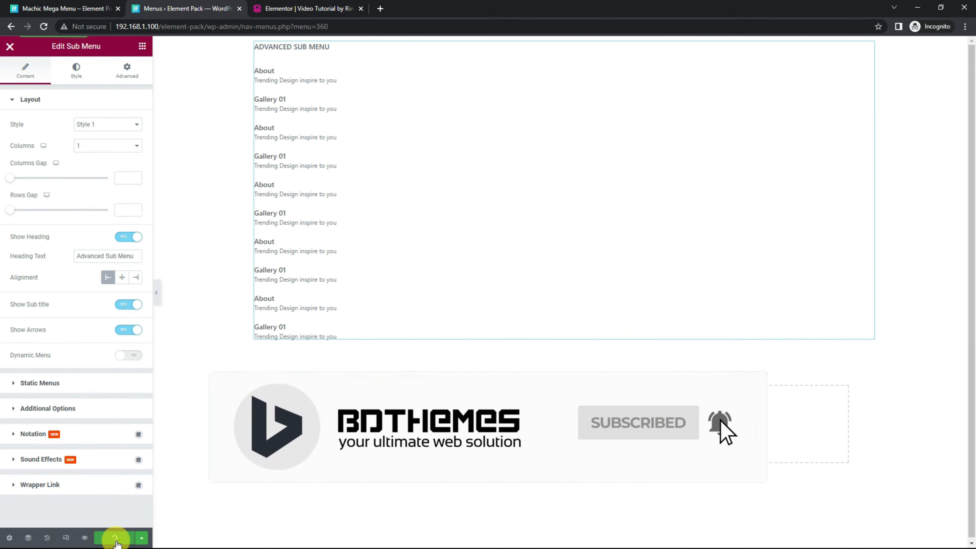
left_click(309, 10)
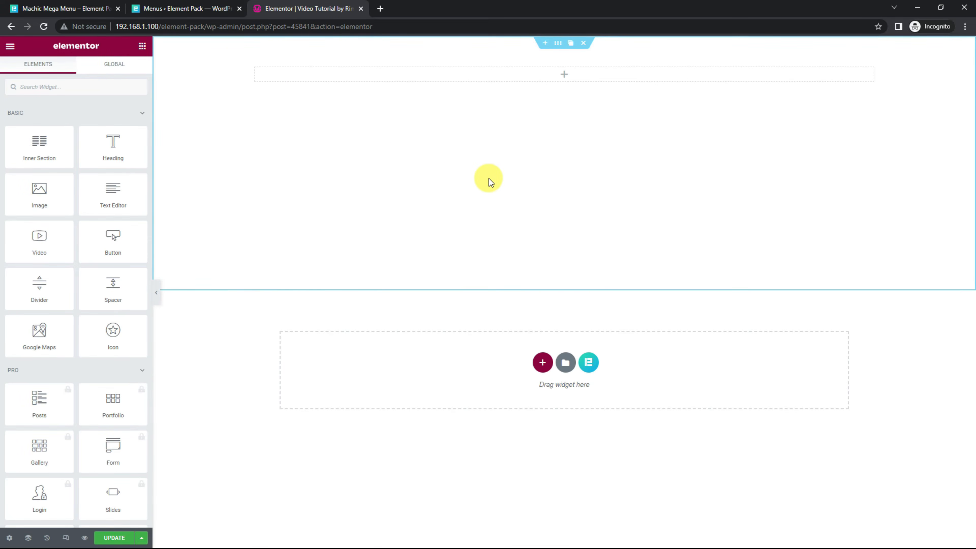
right_click(252, 326)
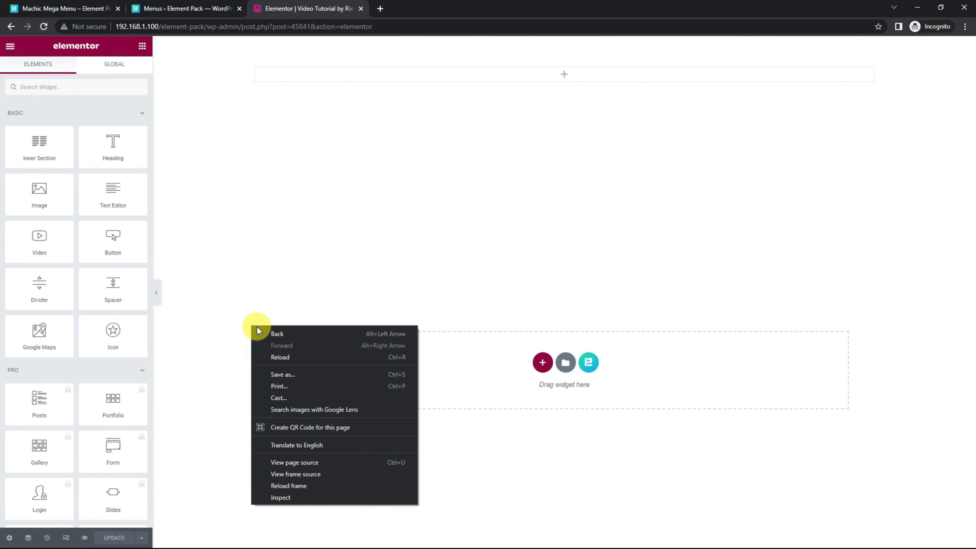
left_click(286, 359)
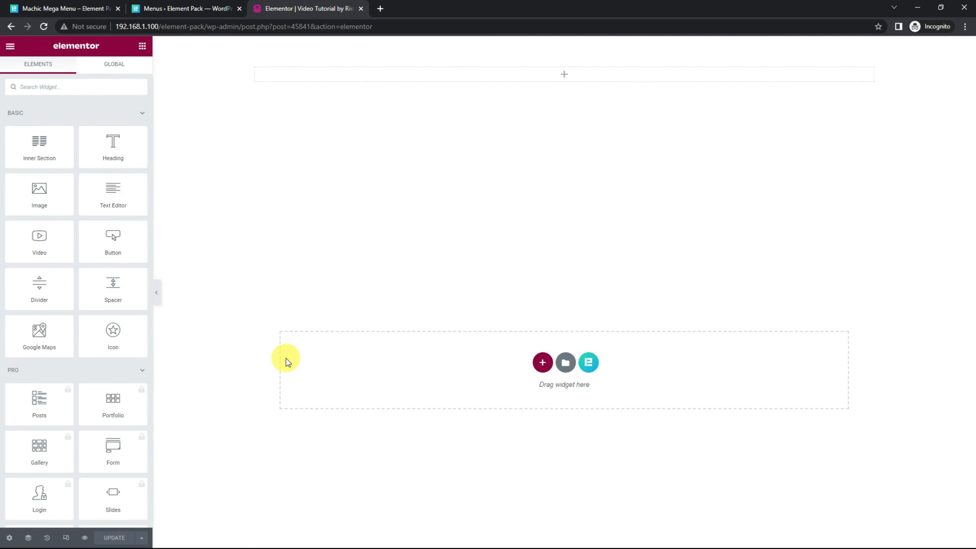
Step: Find the Mega Menu widget by searching for "mega", add it to the empty section and select Video Menu as its menu
left_click(83, 87)
type("mega")
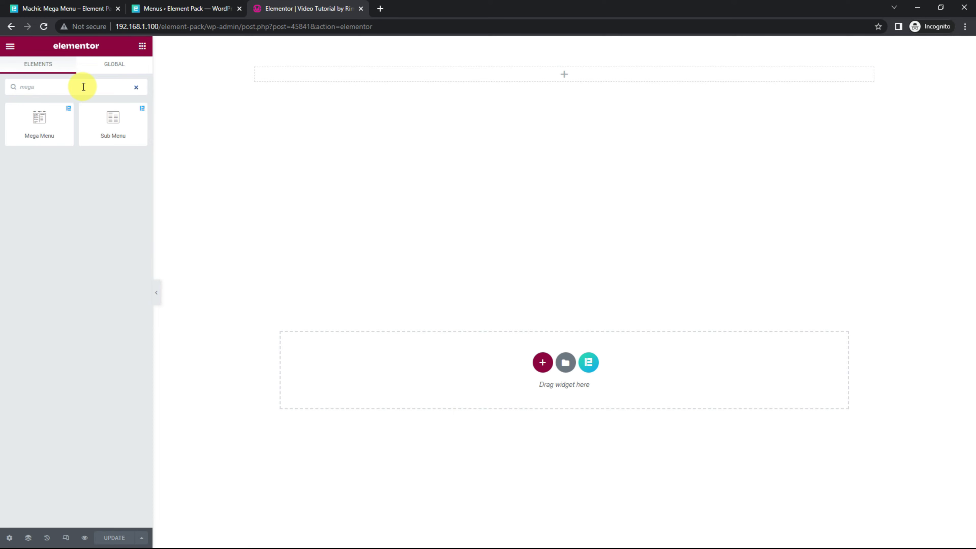
left_click_drag(40, 123, 557, 74)
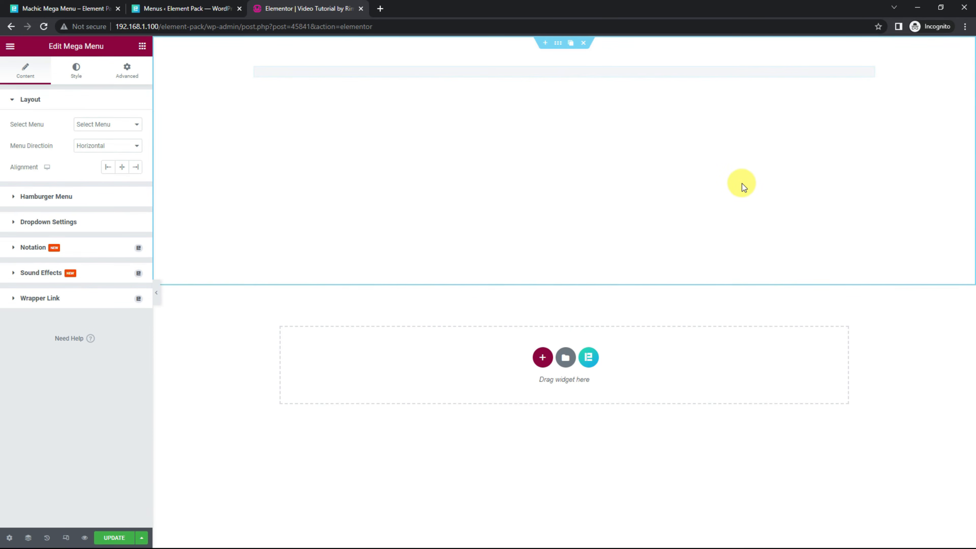
left_click(110, 125)
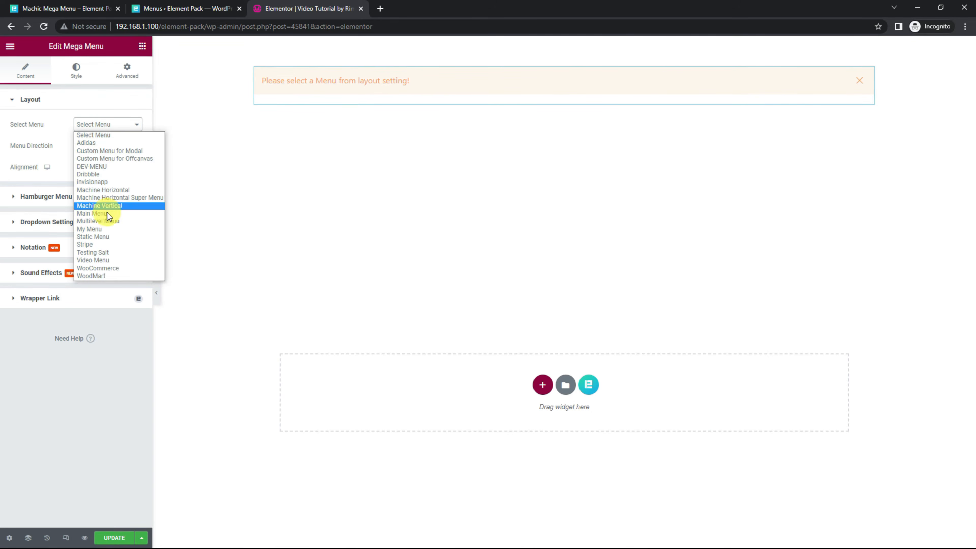
left_click(109, 260)
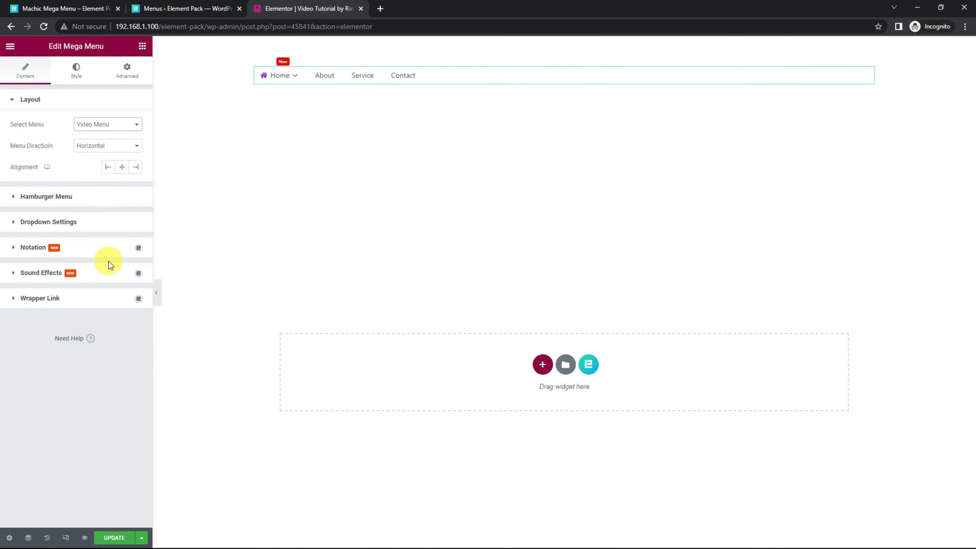
mouse_move(281, 75)
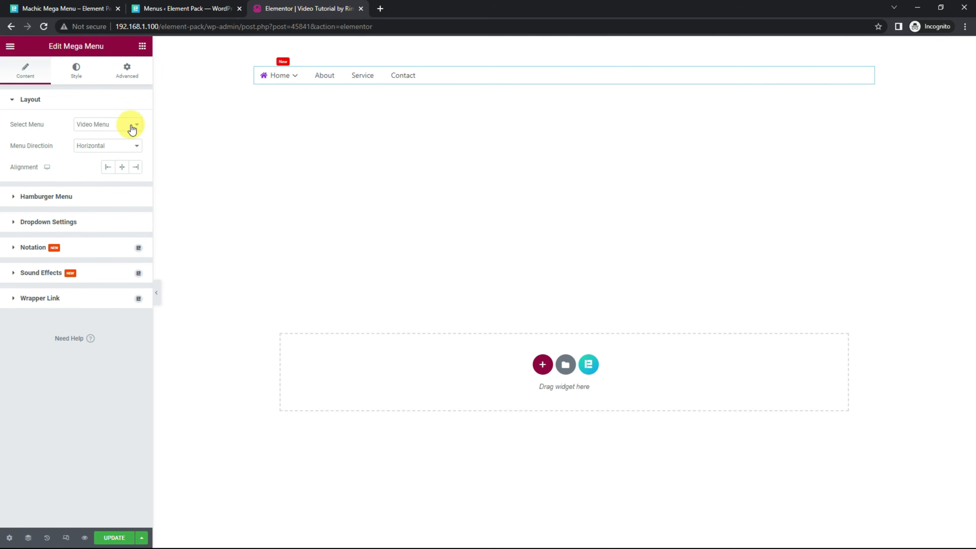
Step: Set the Mega Menu widget's direction to Vertical and its menu to WoodMart
left_click(104, 146)
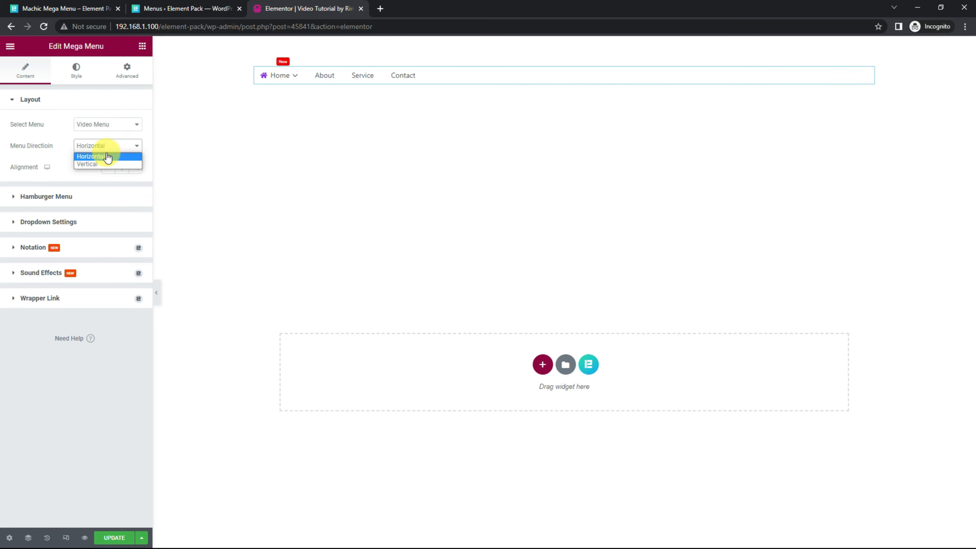
left_click(102, 165)
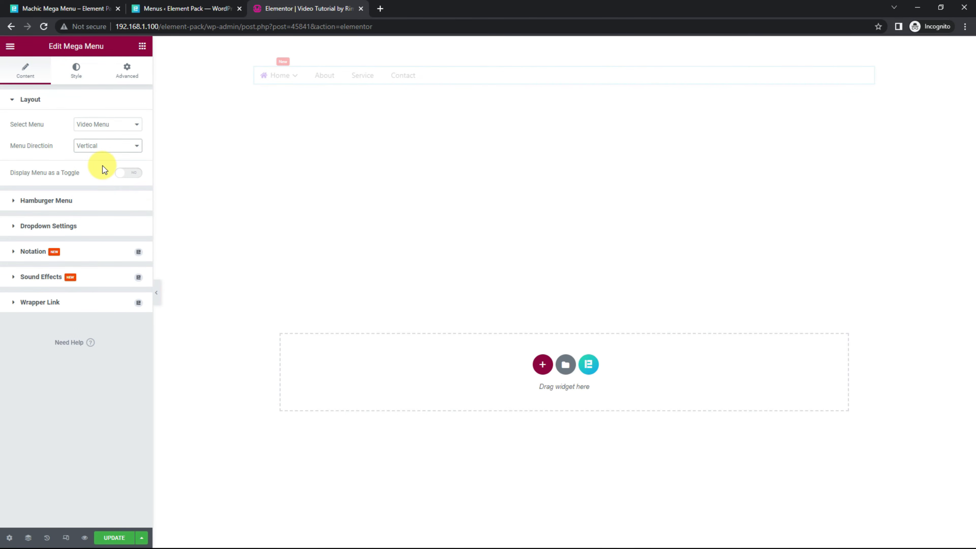
left_click(120, 127)
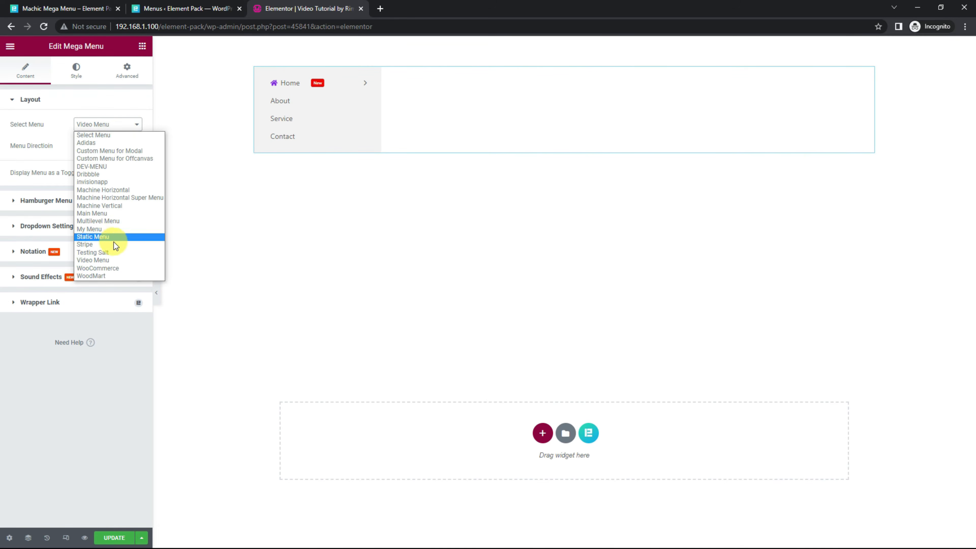
left_click(106, 276)
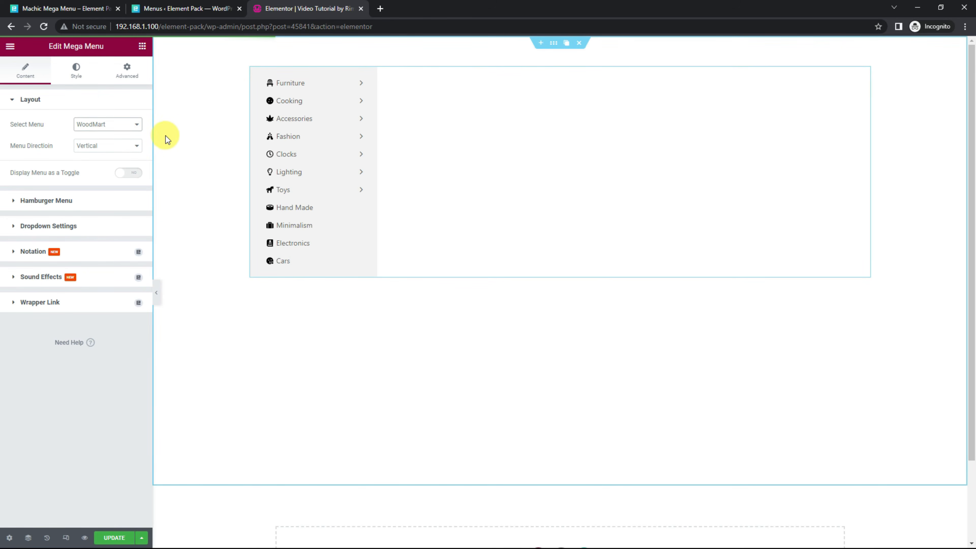
mouse_move(342, 96)
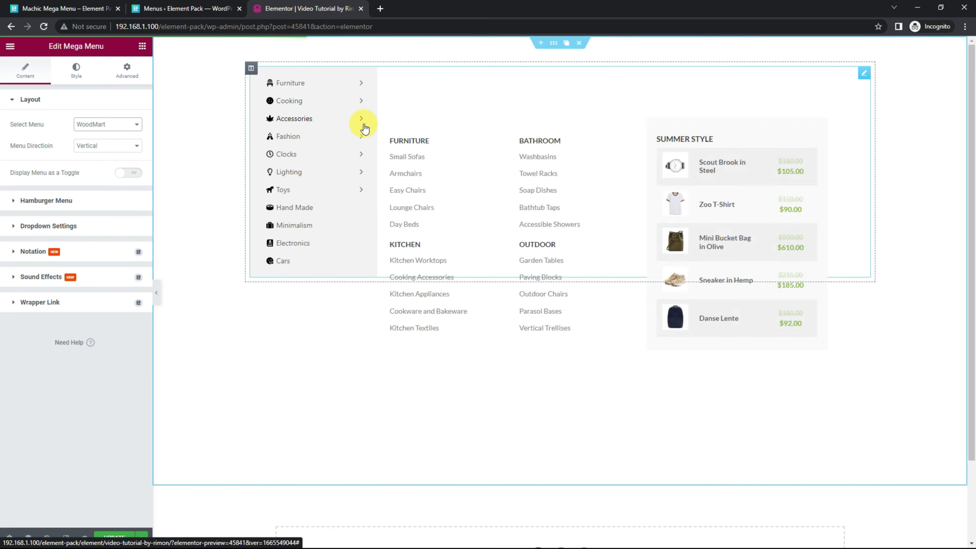
mouse_move(363, 177)
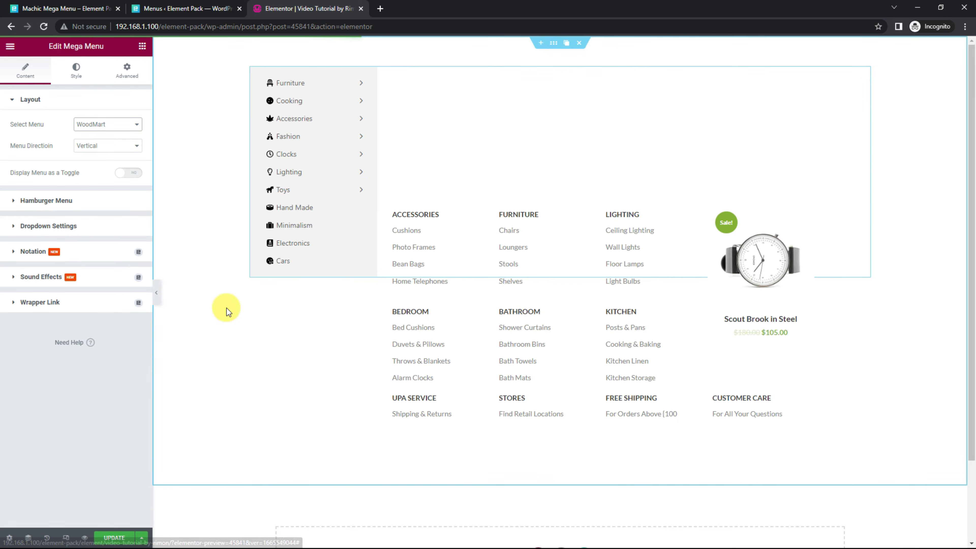
Step: Preview the menu in the mobile responsive view and examine the expanded Furniture, Cooking and Accessories submenus
left_click(66, 537)
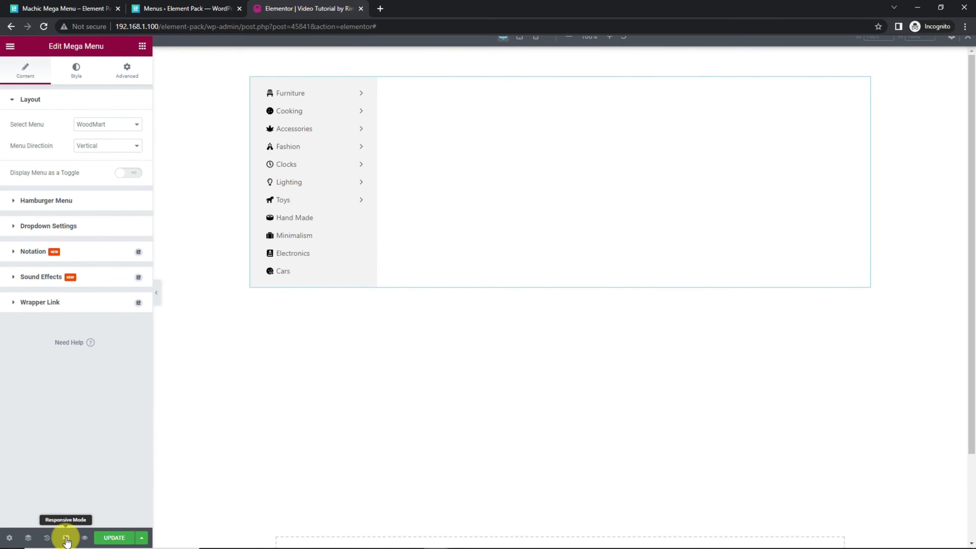
left_click(536, 48)
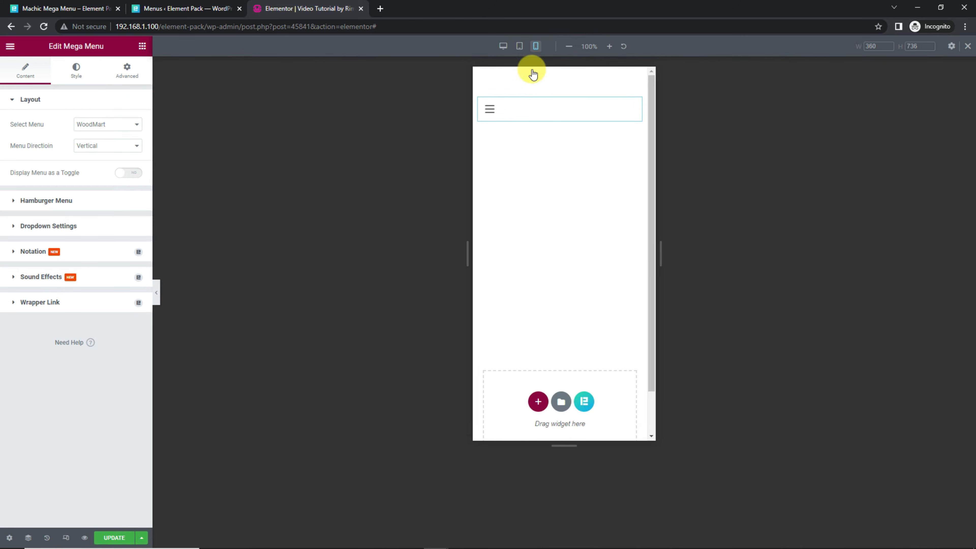
left_click(491, 111)
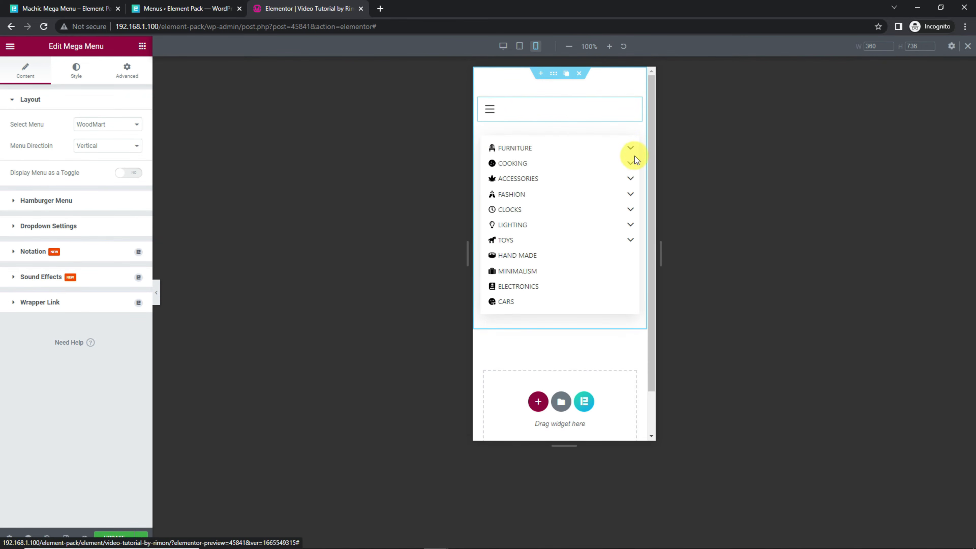
left_click(632, 150)
scroll(621, 239, "down", 6)
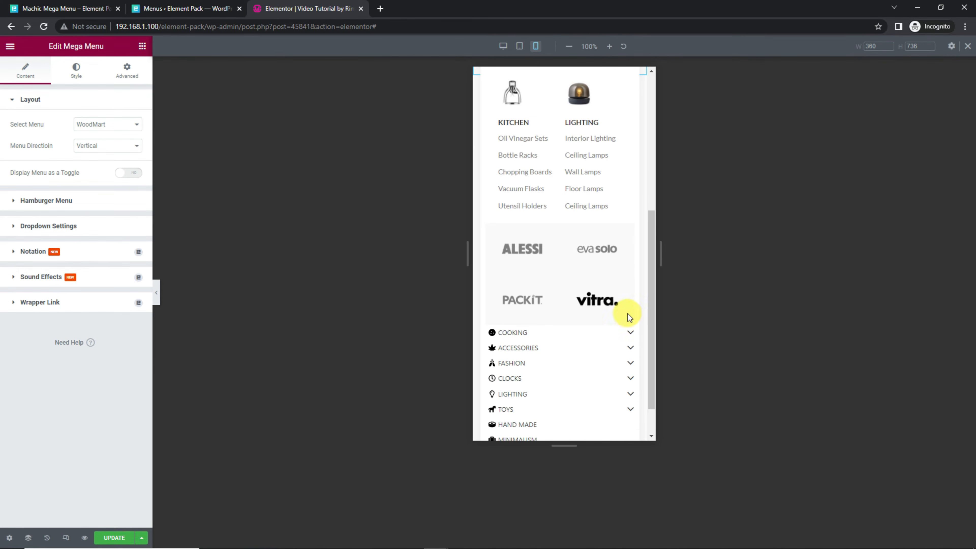
left_click(630, 333)
scroll(616, 188, "down", 5)
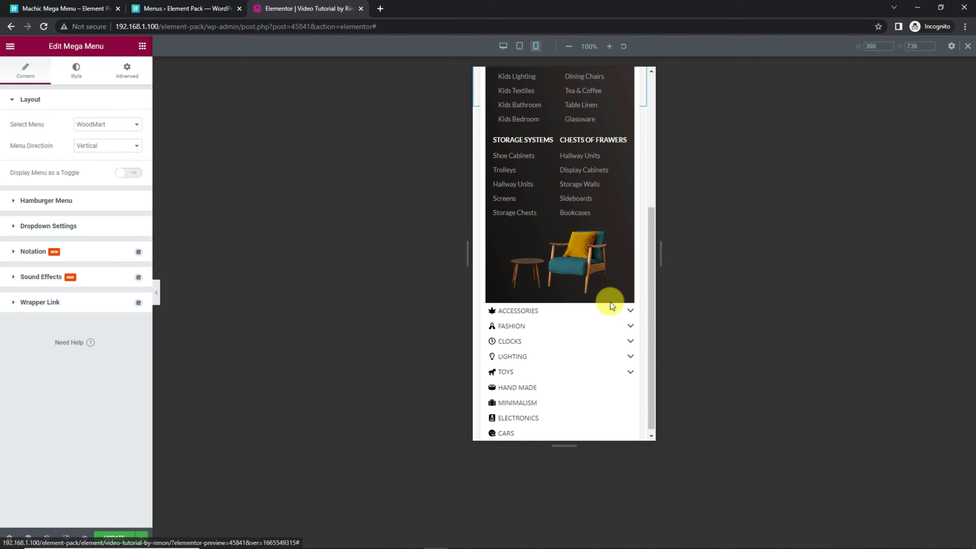
left_click(628, 310)
scroll(612, 242, "down", 8)
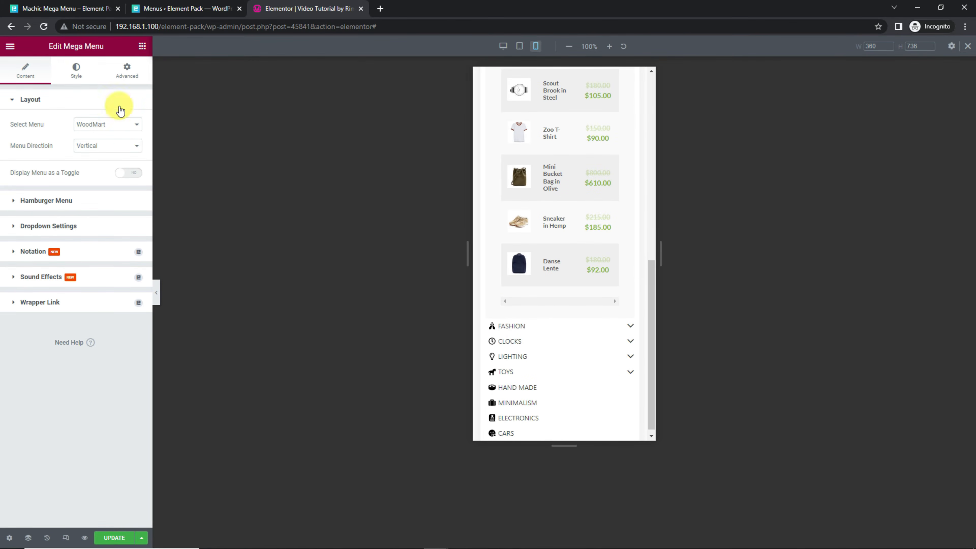
Step: Give the Mega Menu widget's hamburger button a classic background in bright blue (#0016FF)
left_click(75, 77)
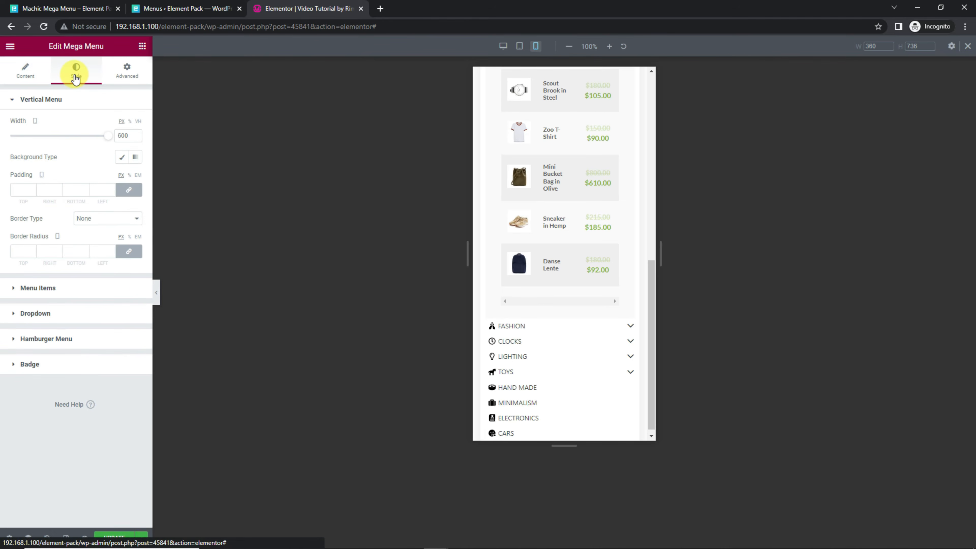
left_click(73, 339)
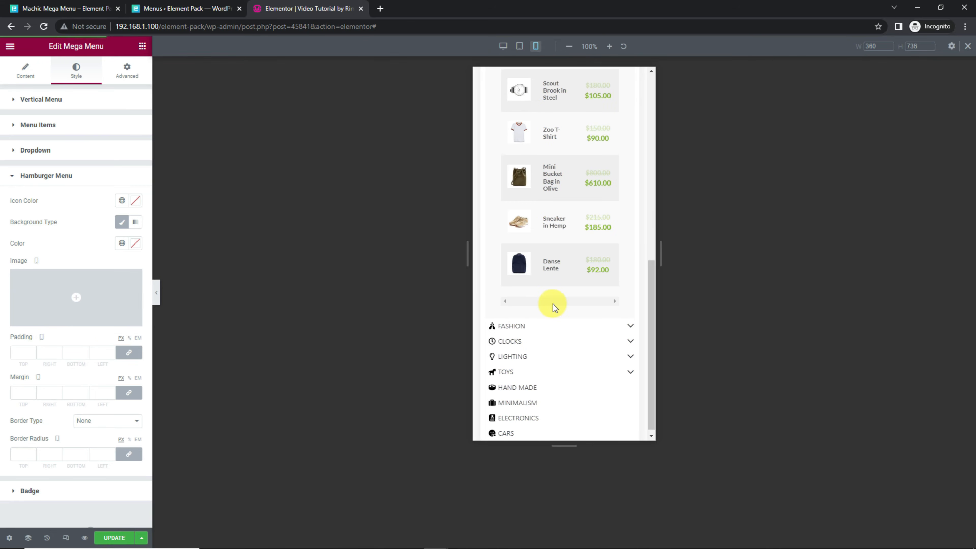
scroll(574, 302, "up", 3)
scroll(574, 302, "up", 7)
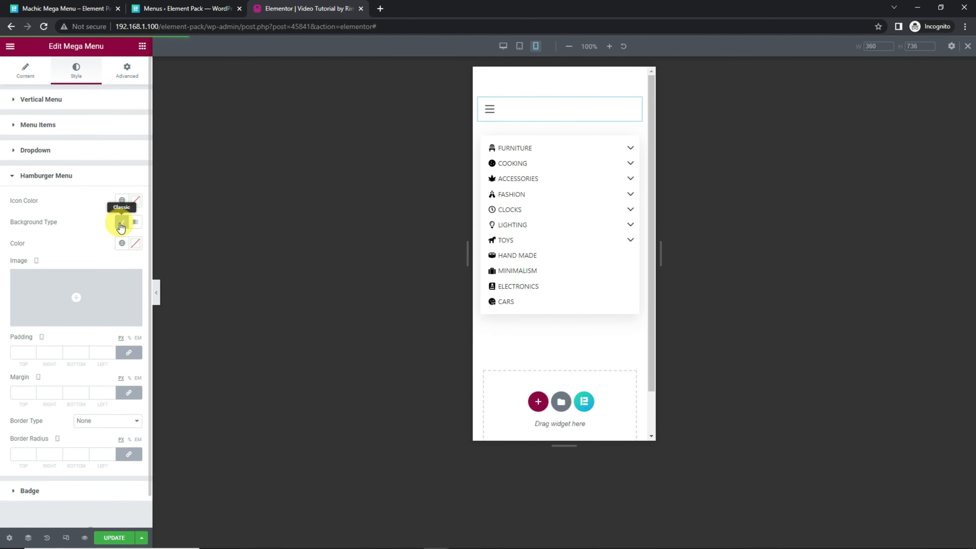
left_click(135, 242)
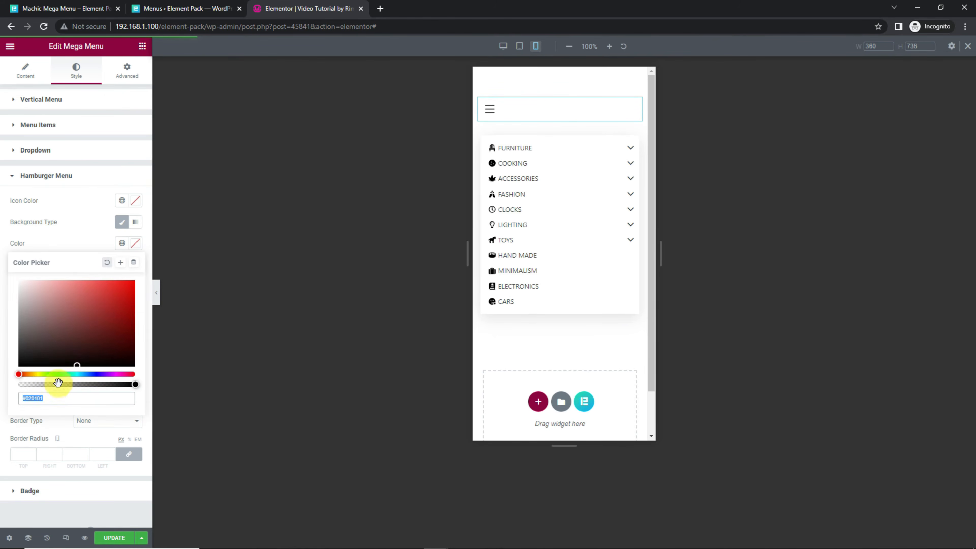
left_click_drag(79, 374, 95, 374)
left_click_drag(104, 333, 141, 270)
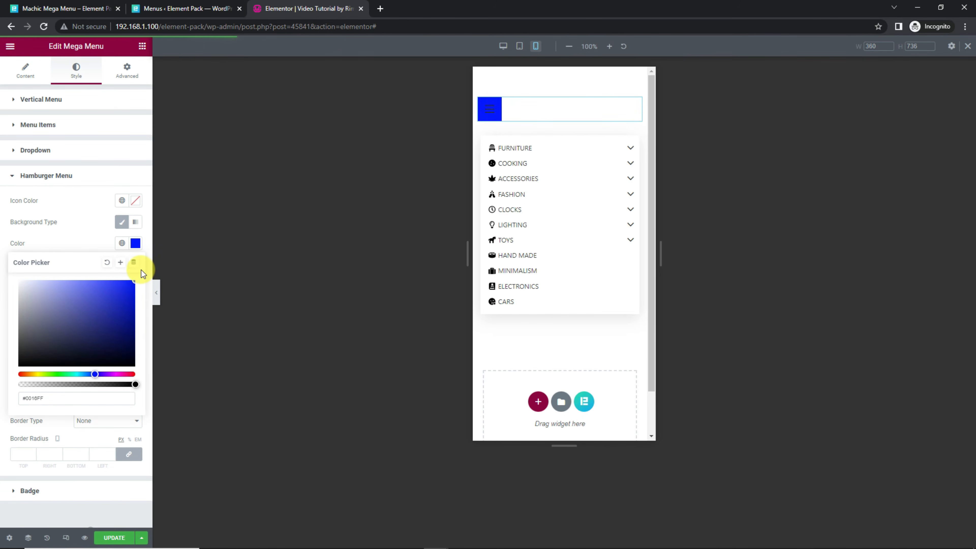
left_click(99, 242)
Step: Set the hamburger menu's icon color to white
left_click(135, 200)
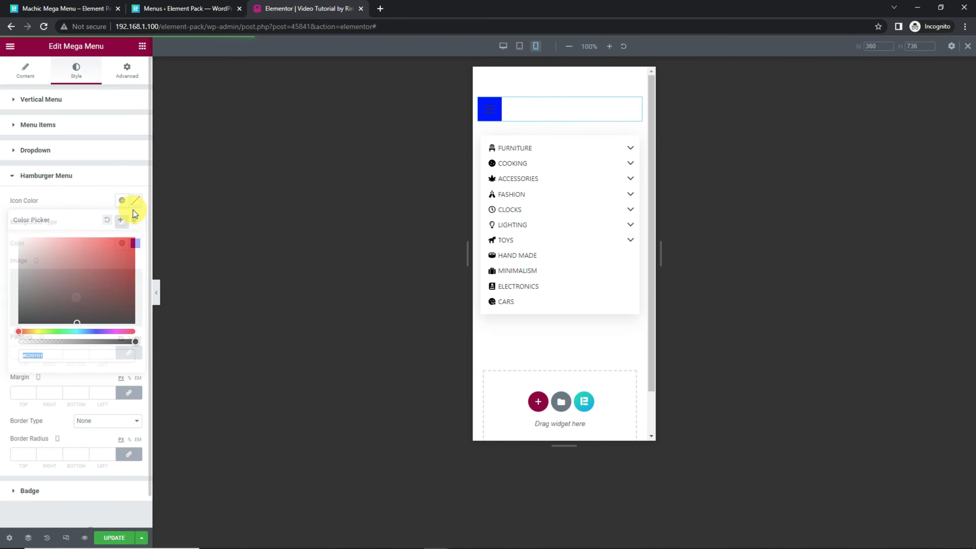
left_click_drag(55, 246, 10, 235)
left_click(67, 198)
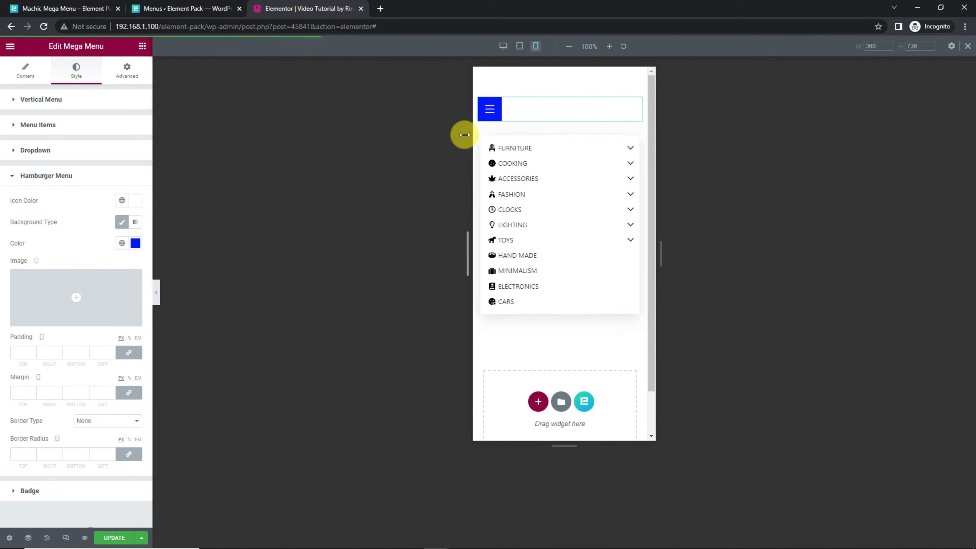
Step: Review the Mega Menu widget's dropdown style settings, including the classic submenu options
left_click(104, 176)
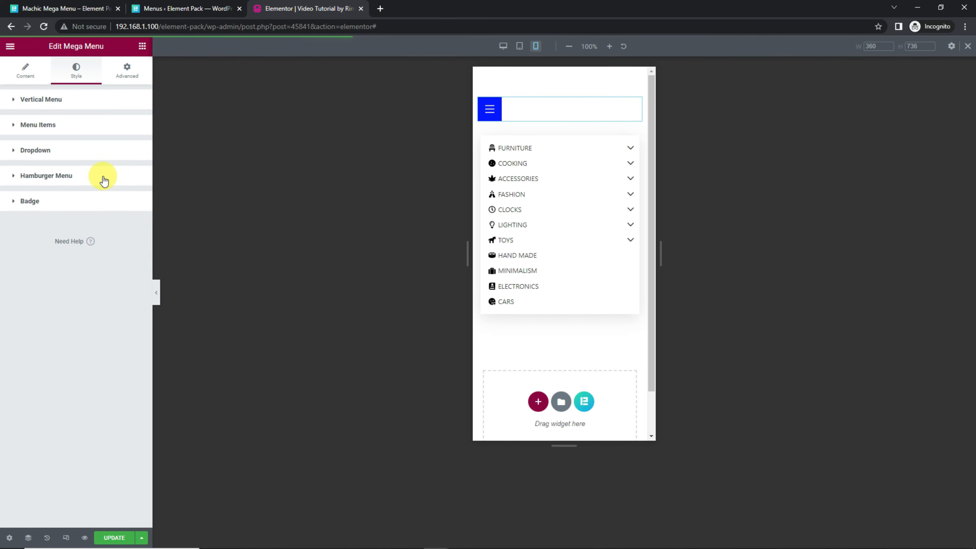
left_click(88, 156)
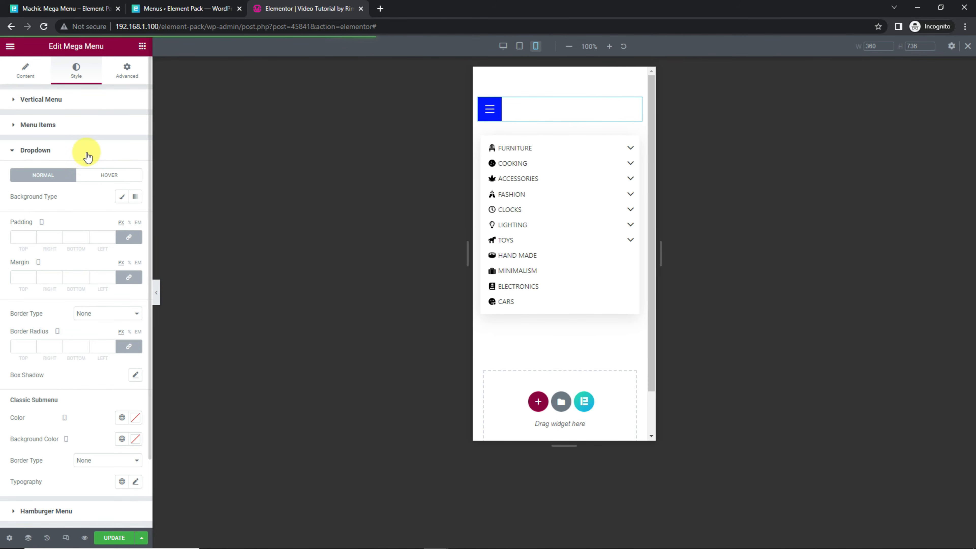
scroll(77, 383, "down", 2)
scroll(78, 390, "up", 2)
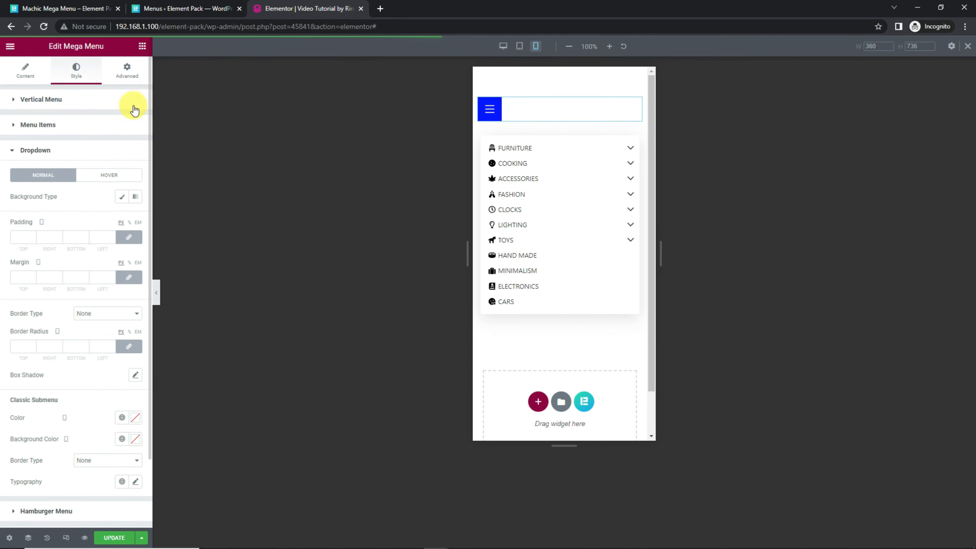
Step: Collapse the mobile menu, preview the vertical menu at tablet size and return to the desktop layout
left_click(490, 110)
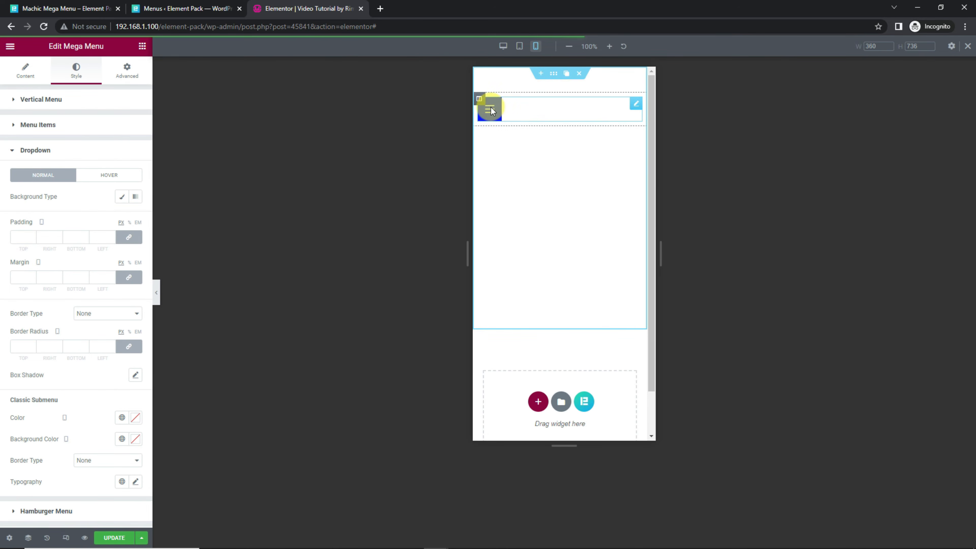
left_click(519, 47)
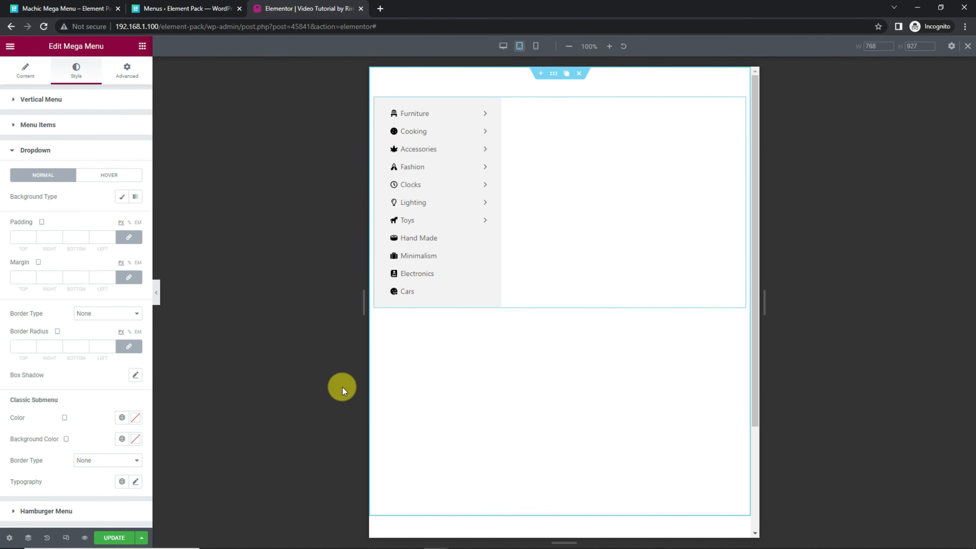
left_click(26, 73)
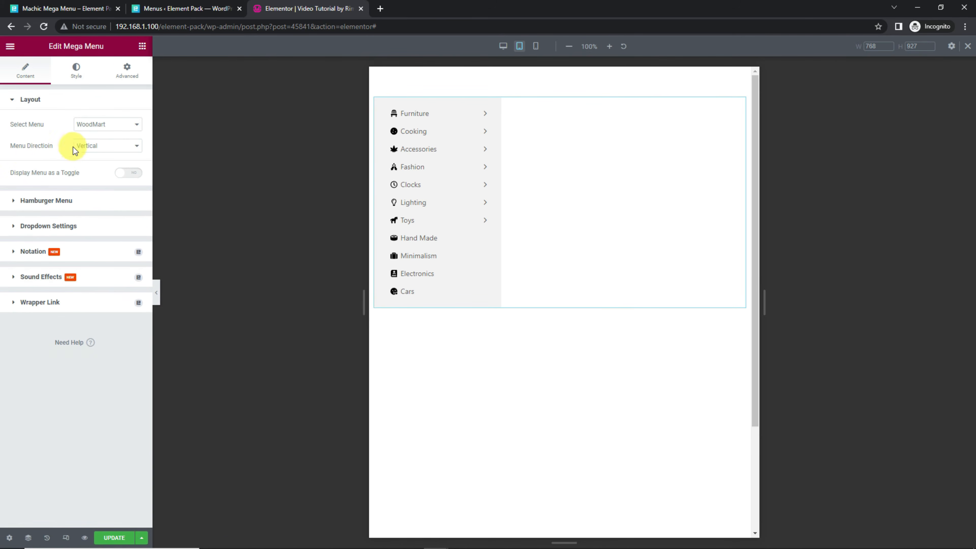
left_click(65, 539)
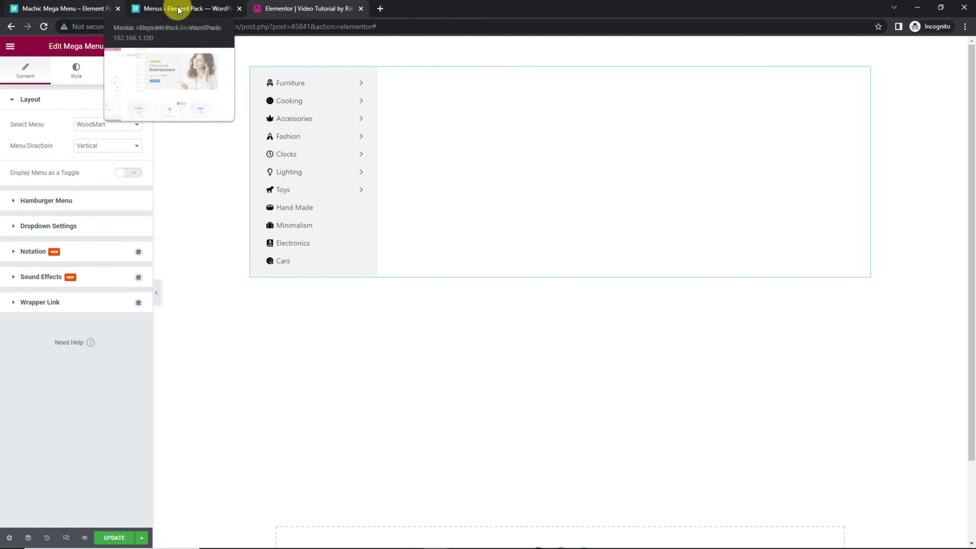
Step: Switch to the WordPress Menus browser tab, close the Home item's mega menu editor and settings, and save Video Menu
left_click(177, 14)
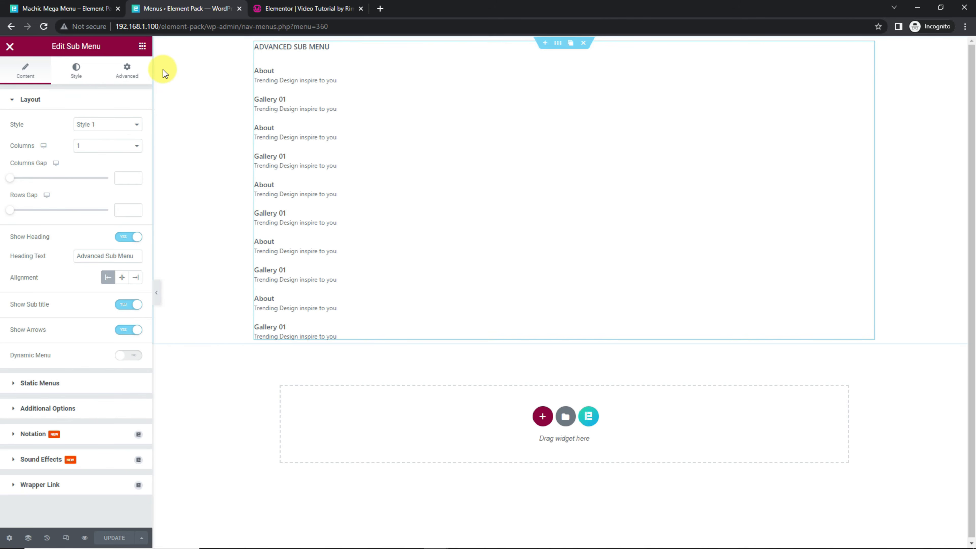
left_click(10, 47)
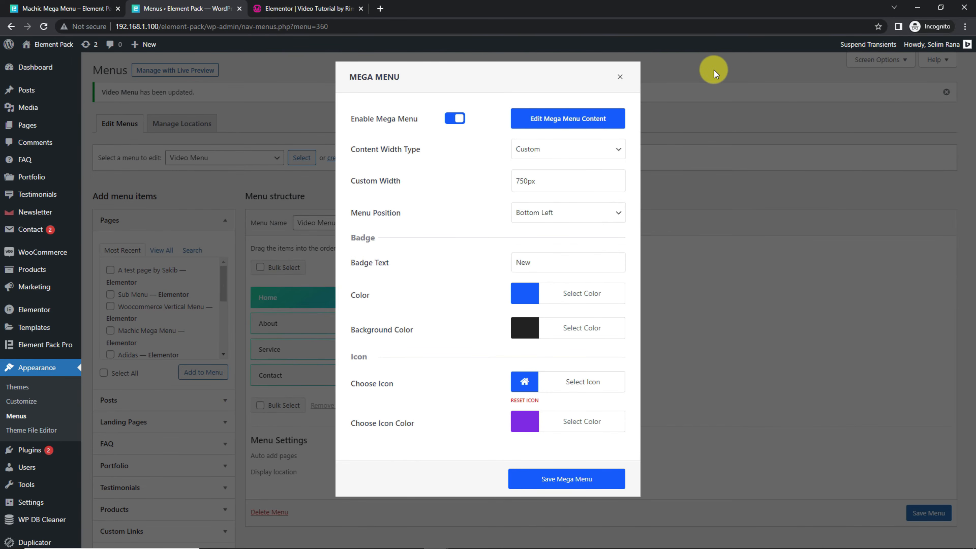
left_click(621, 78)
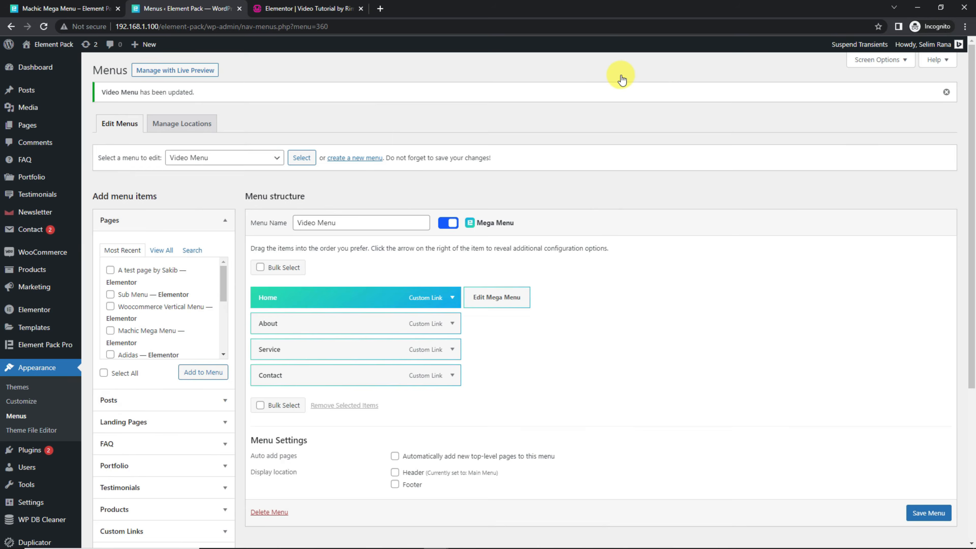
left_click(931, 512)
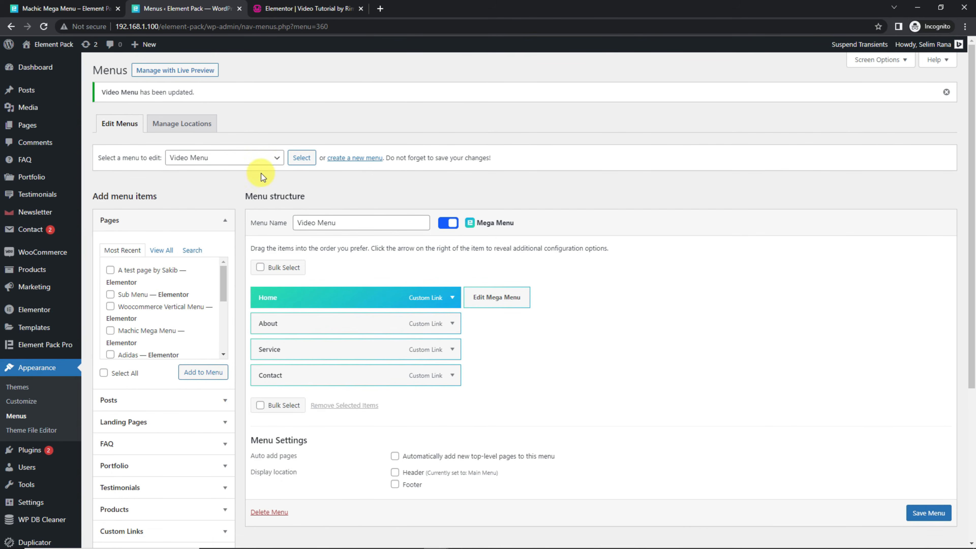
Step: Load the Stripe menu for editing and open the mega menu content of its Products item
left_click(250, 157)
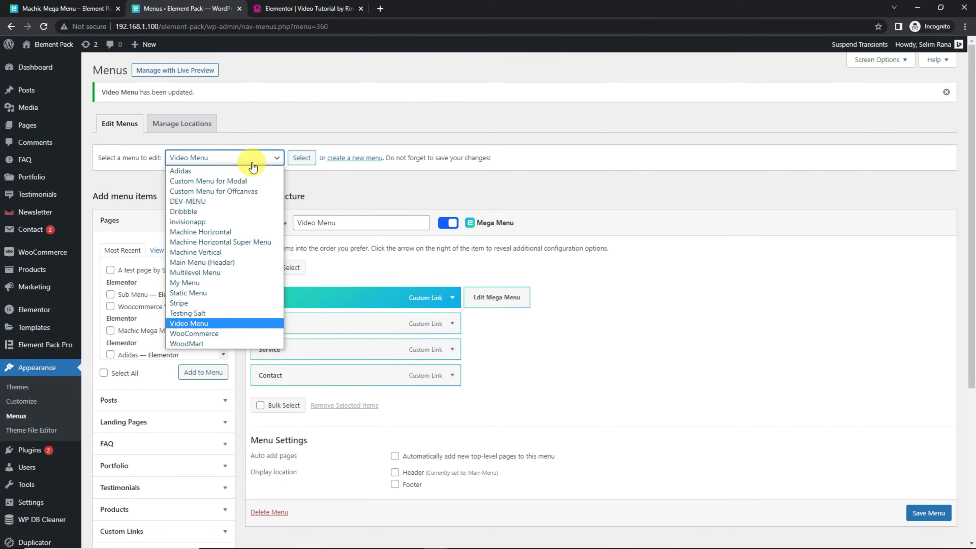
left_click(184, 303)
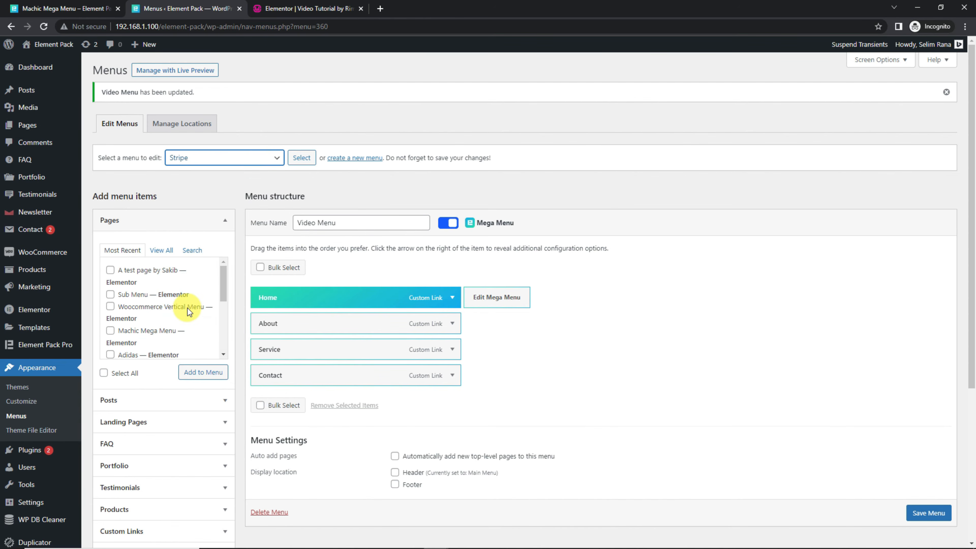
left_click(302, 164)
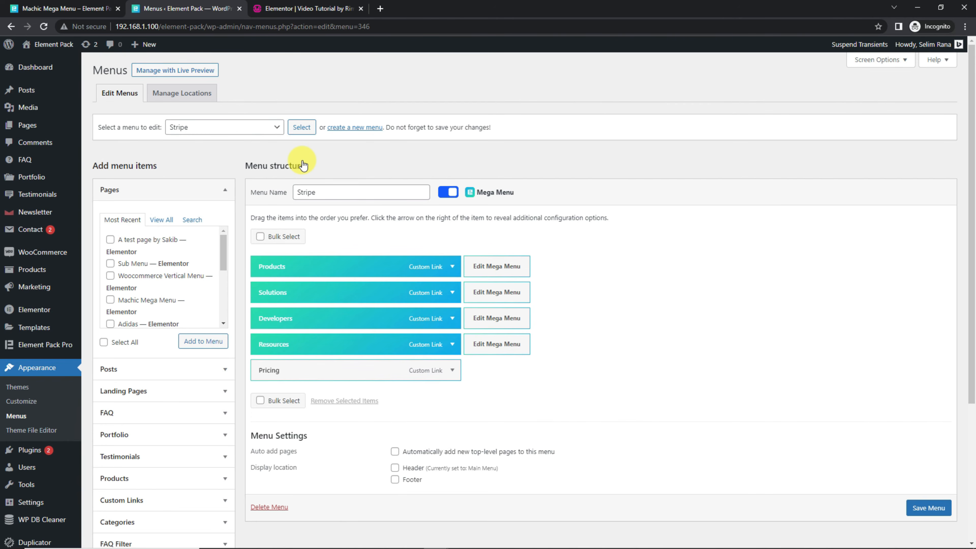
left_click(506, 266)
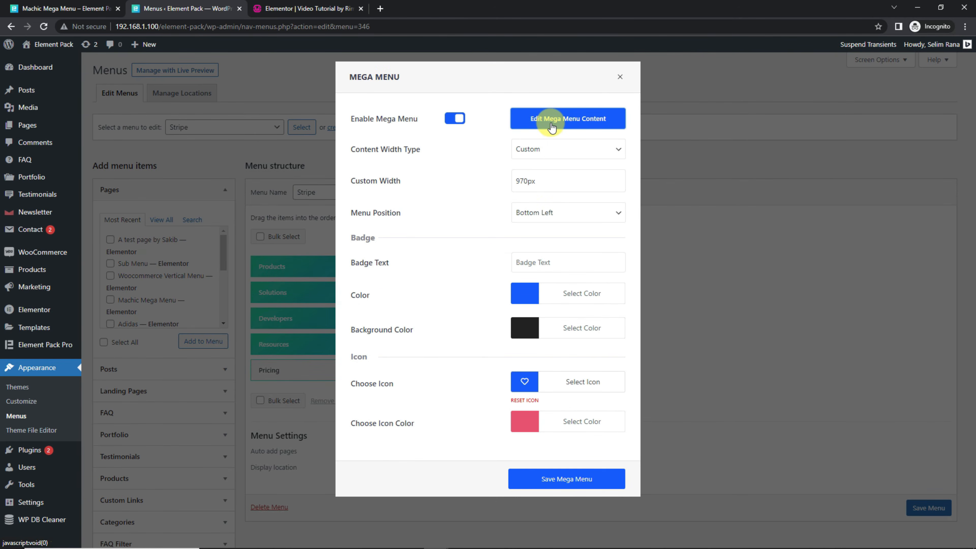
left_click(551, 128)
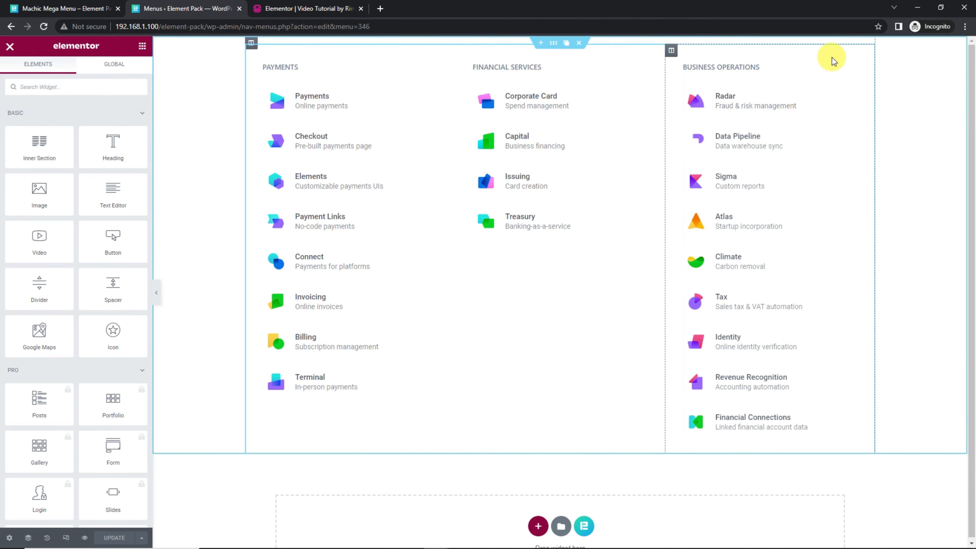
Step: Try Style 2 and Style 3 on the Payments Sub Menu widget, and restore Style 1
left_click(833, 86)
left_click(413, 116)
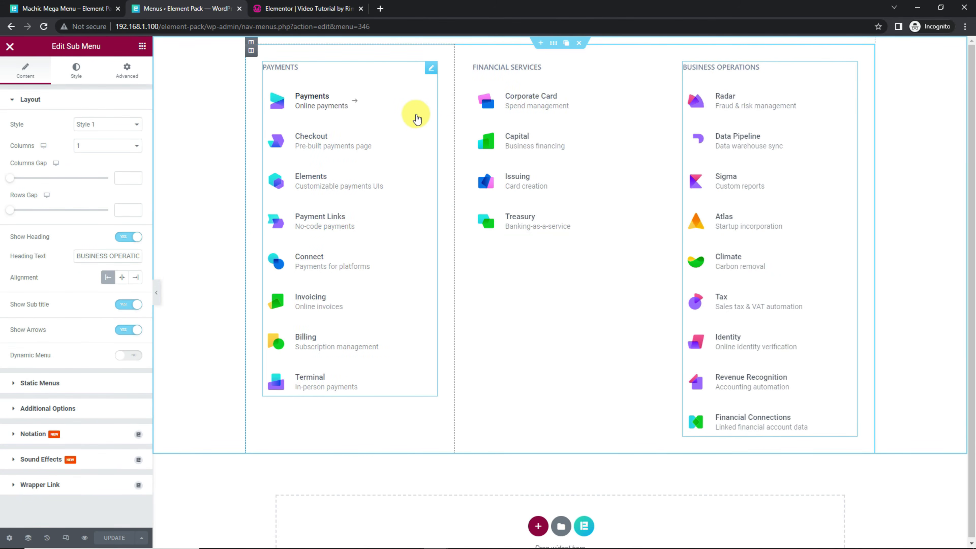
left_click(109, 125)
left_click(107, 145)
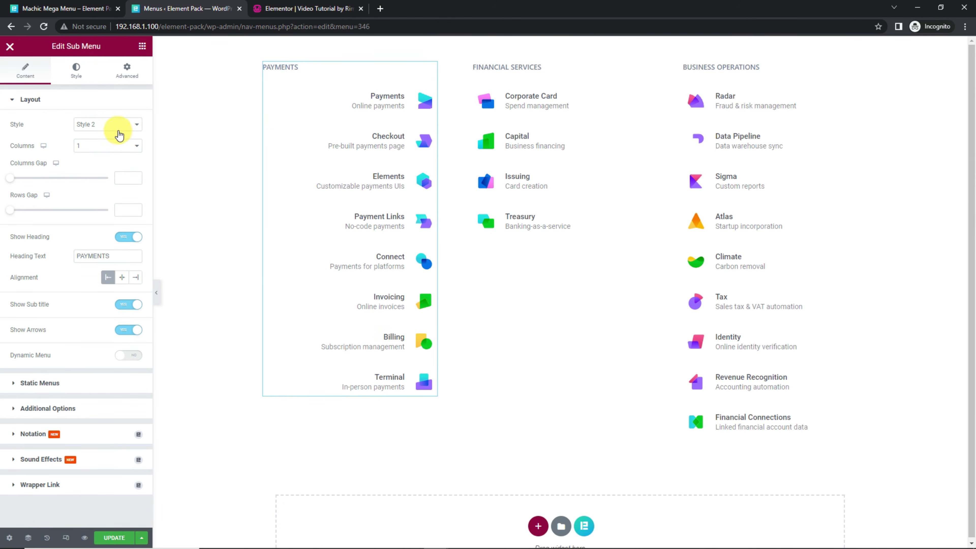
left_click(116, 151)
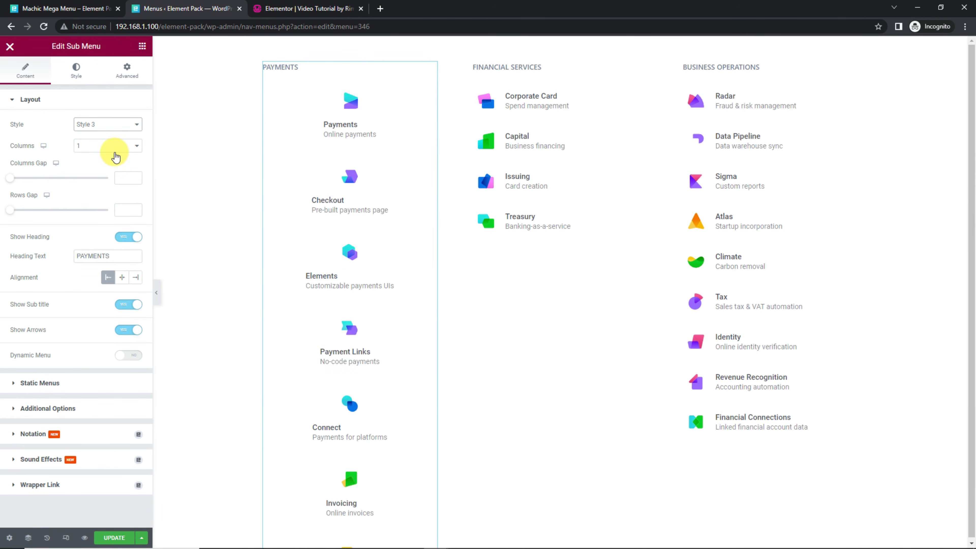
left_click(106, 130)
left_click(104, 136)
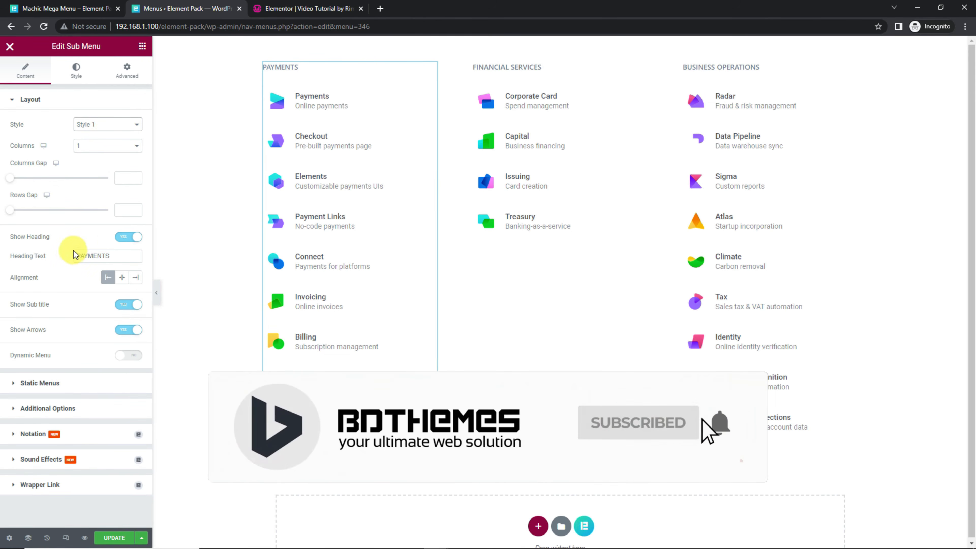
Step: Examine the Payments Sub Menu widget's static items, the Payments item's layout and style settings, additional options and heading style
left_click(77, 385)
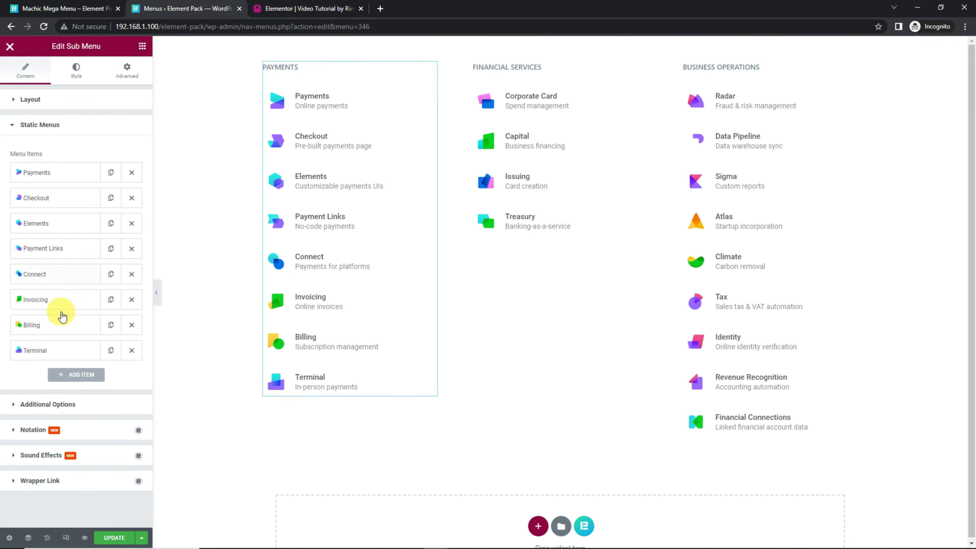
left_click(75, 174)
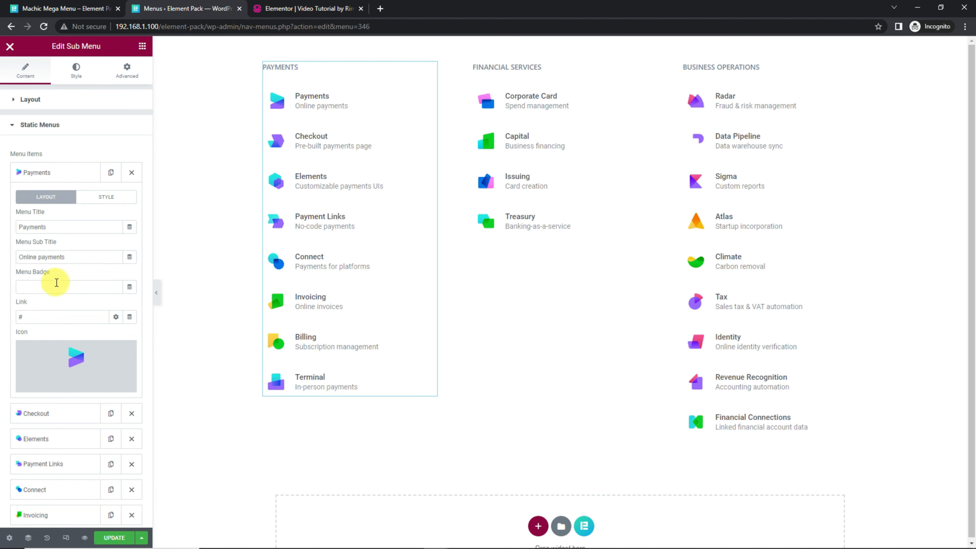
left_click(104, 199)
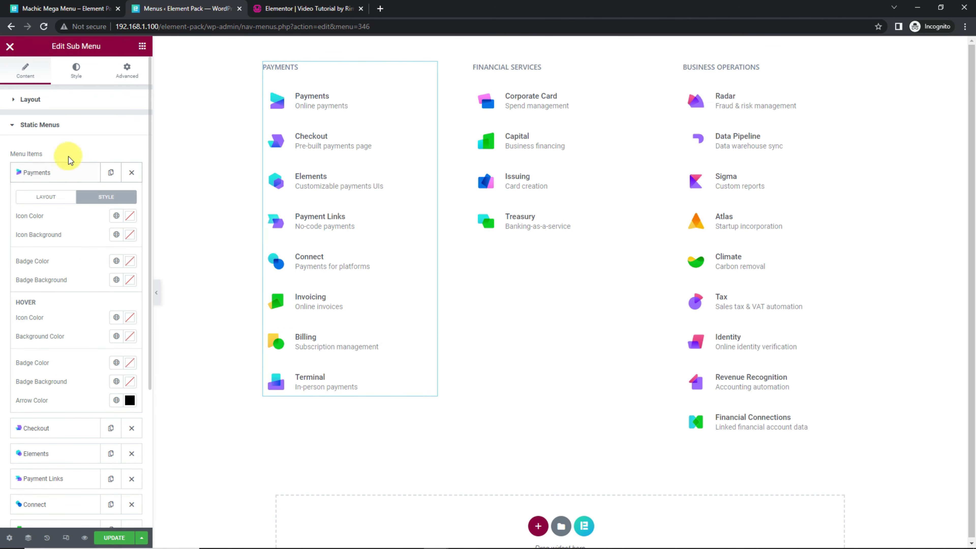
left_click(70, 128)
left_click(69, 150)
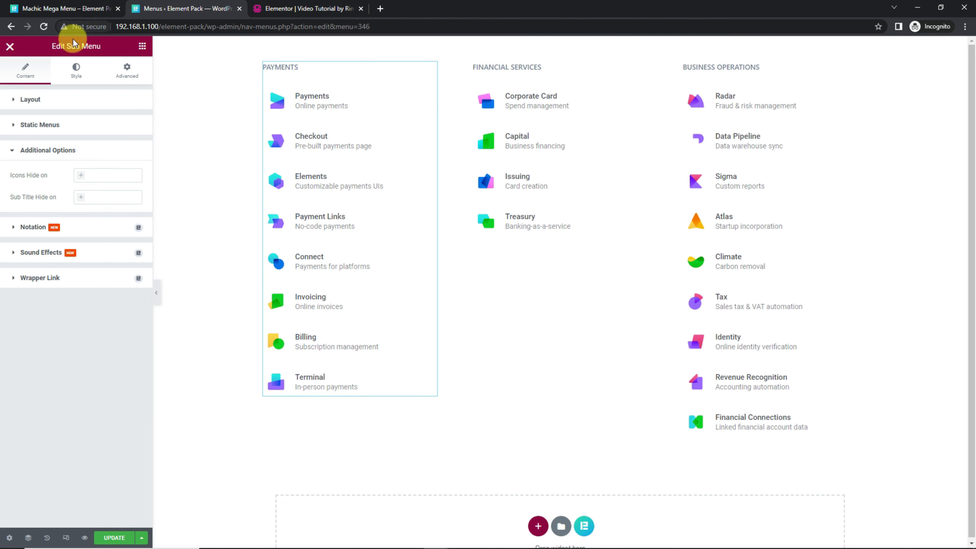
left_click(76, 75)
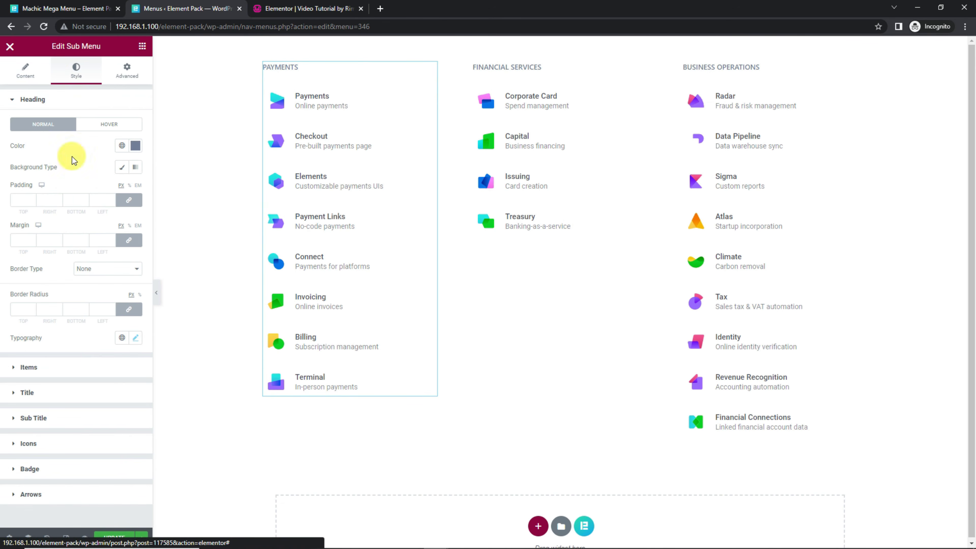